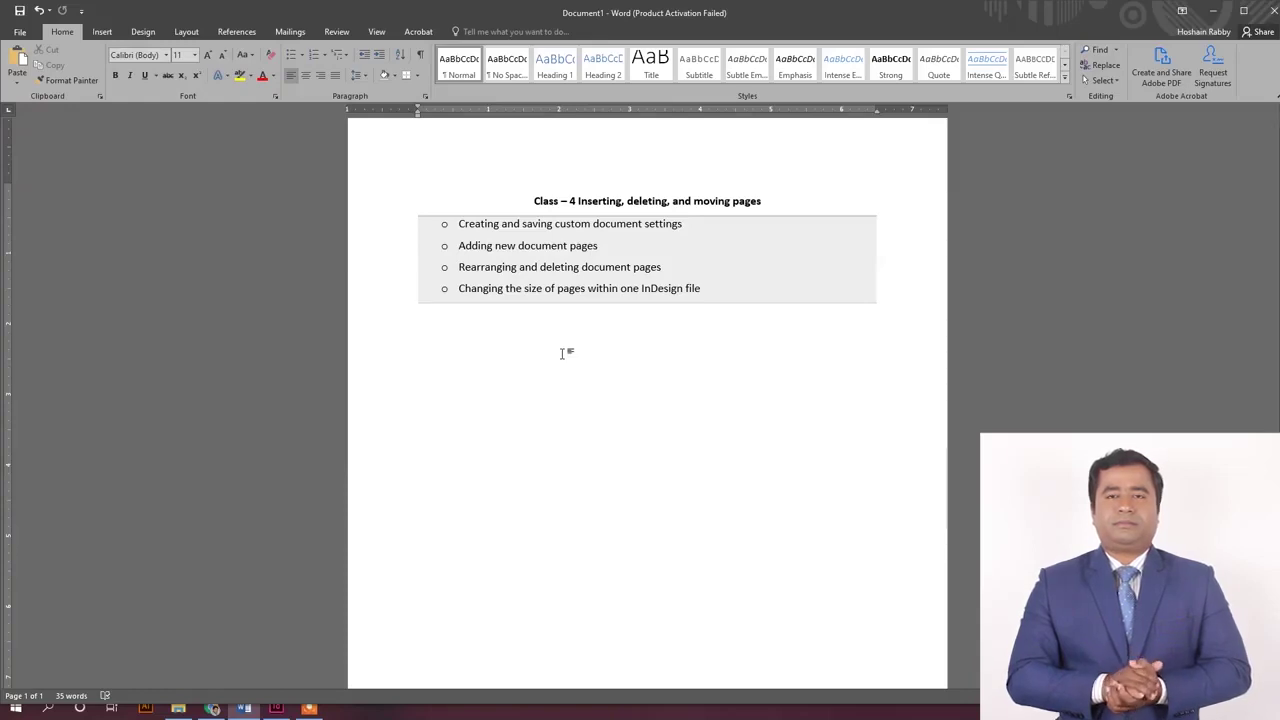
# Step: Switch to InDesign and open the document preset definitions to review the default preset's settings
pyautogui.click(278, 707)
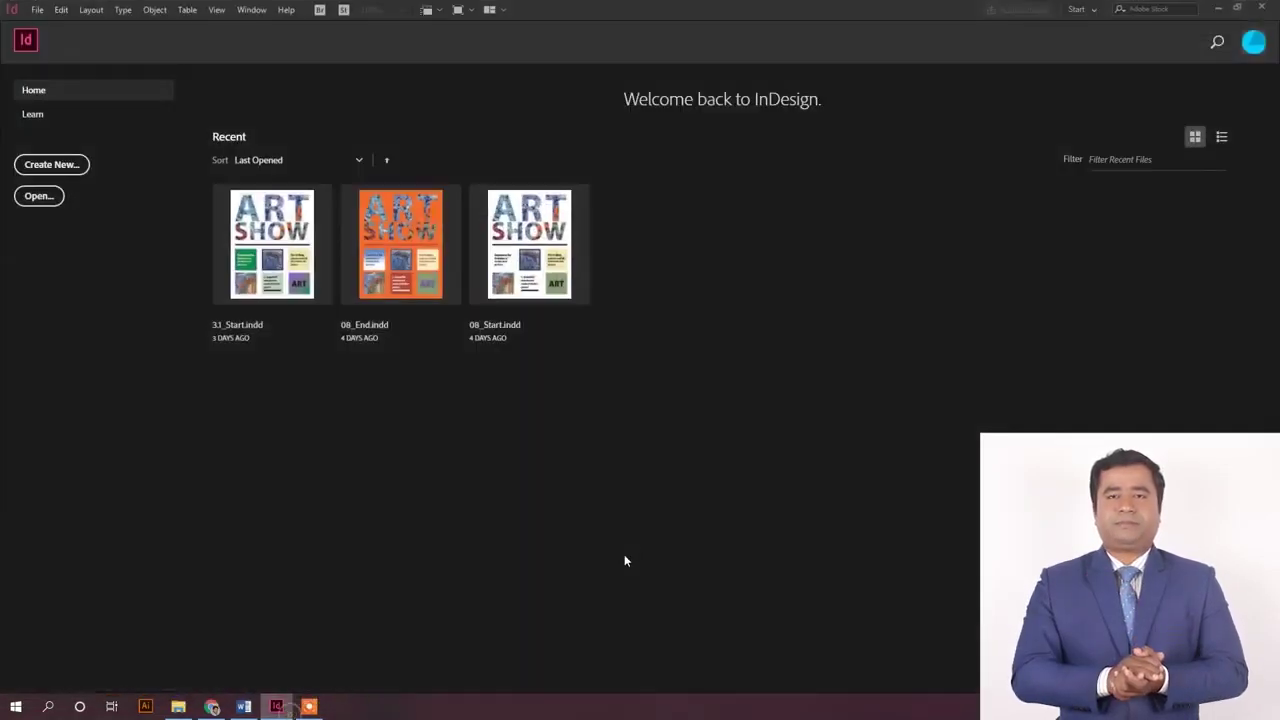
pyautogui.click(40, 10)
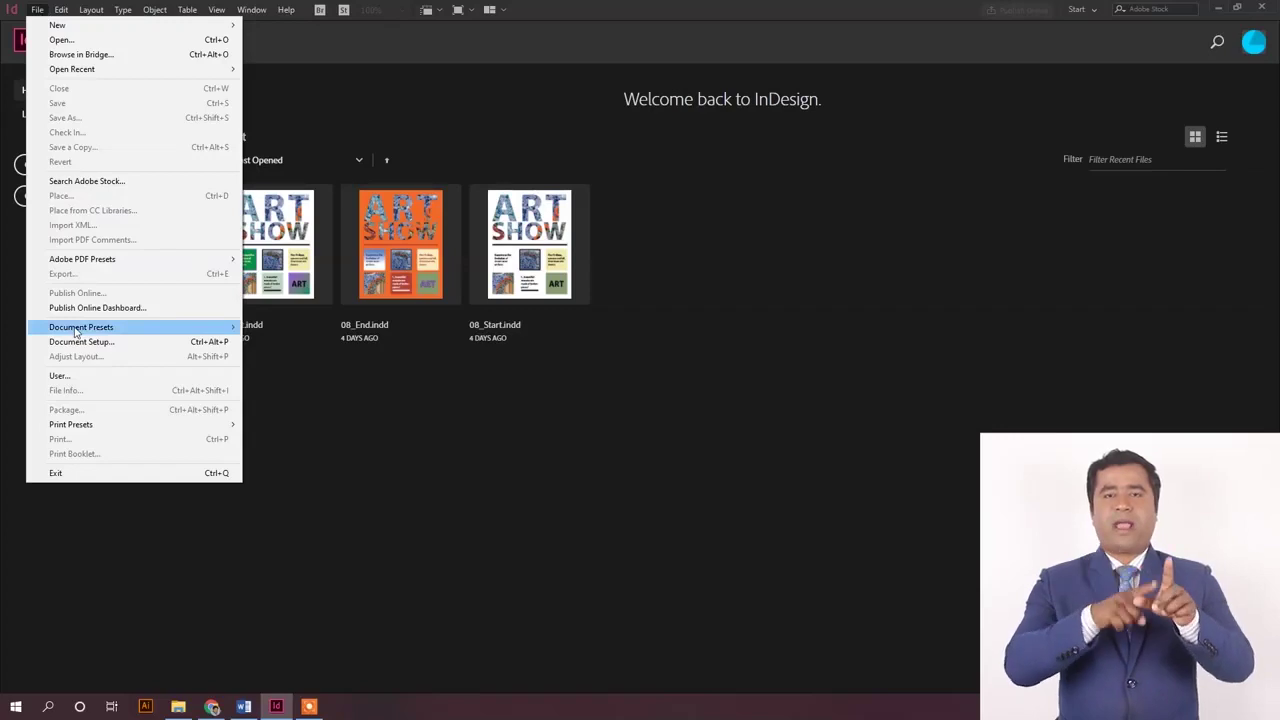
pyautogui.moveTo(76, 332)
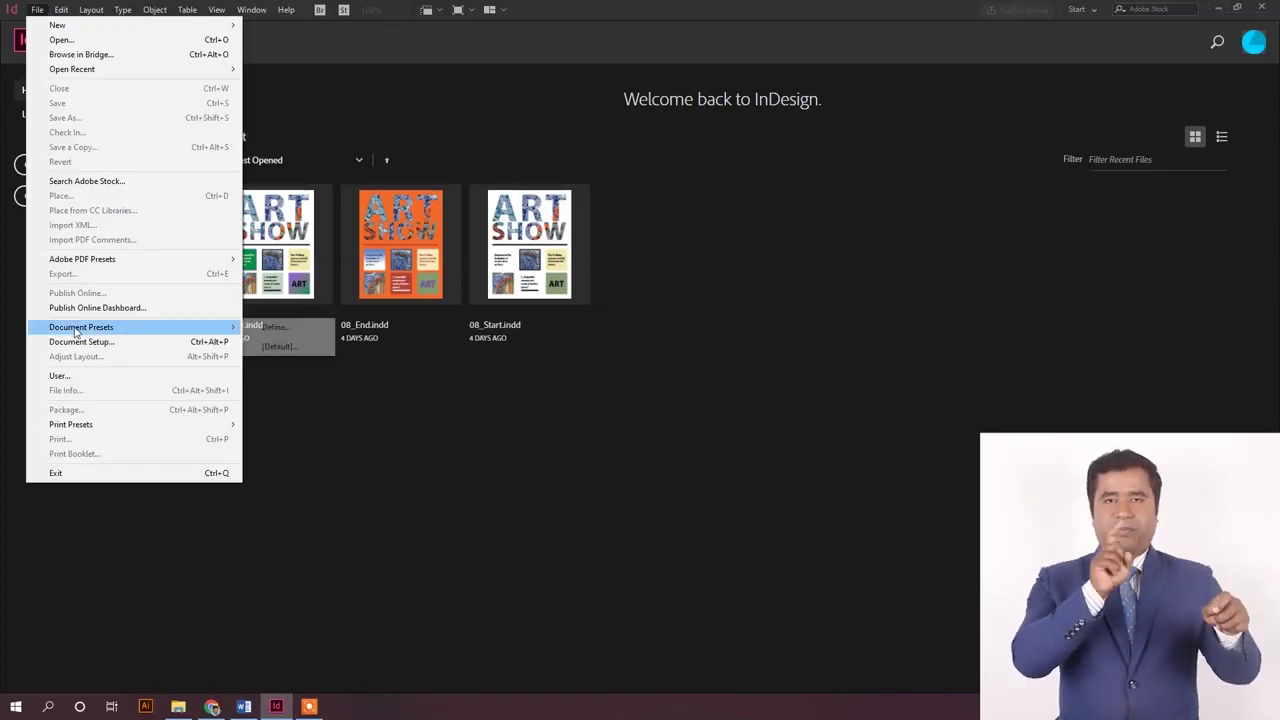
pyautogui.click(276, 327)
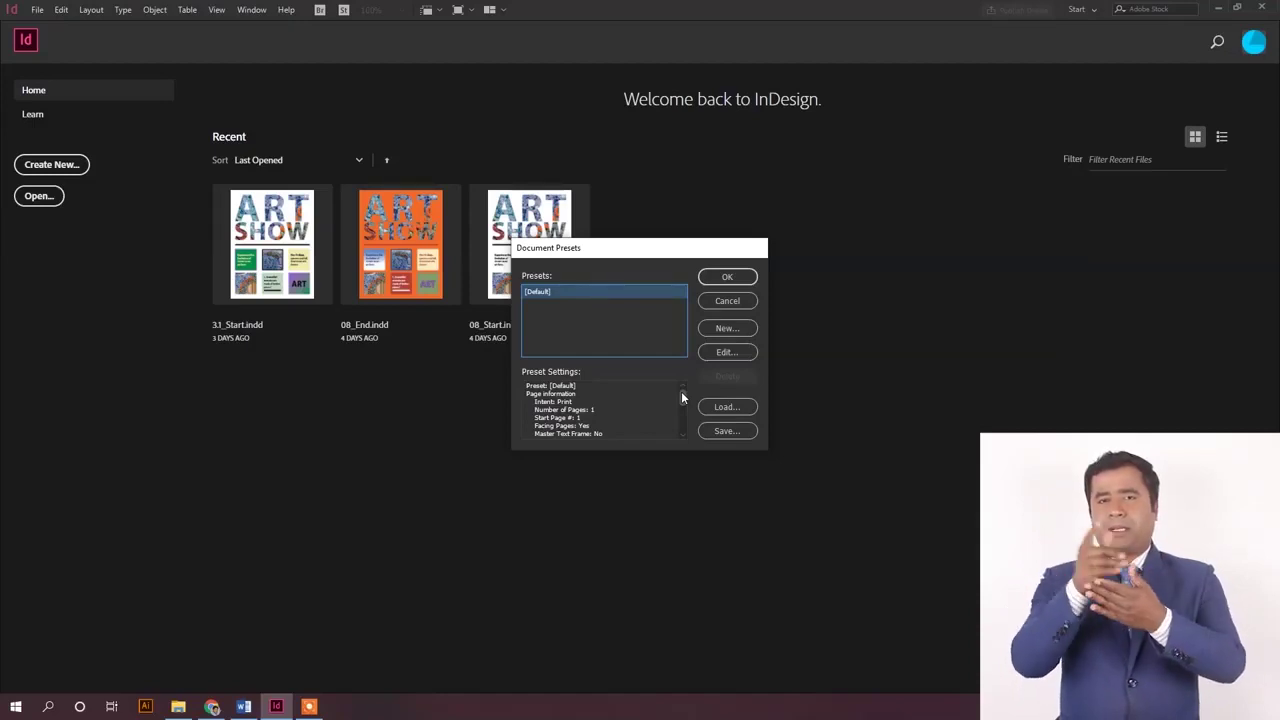
pyautogui.scroll(-1, 681, 391)
pyautogui.scroll(1, 682, 394)
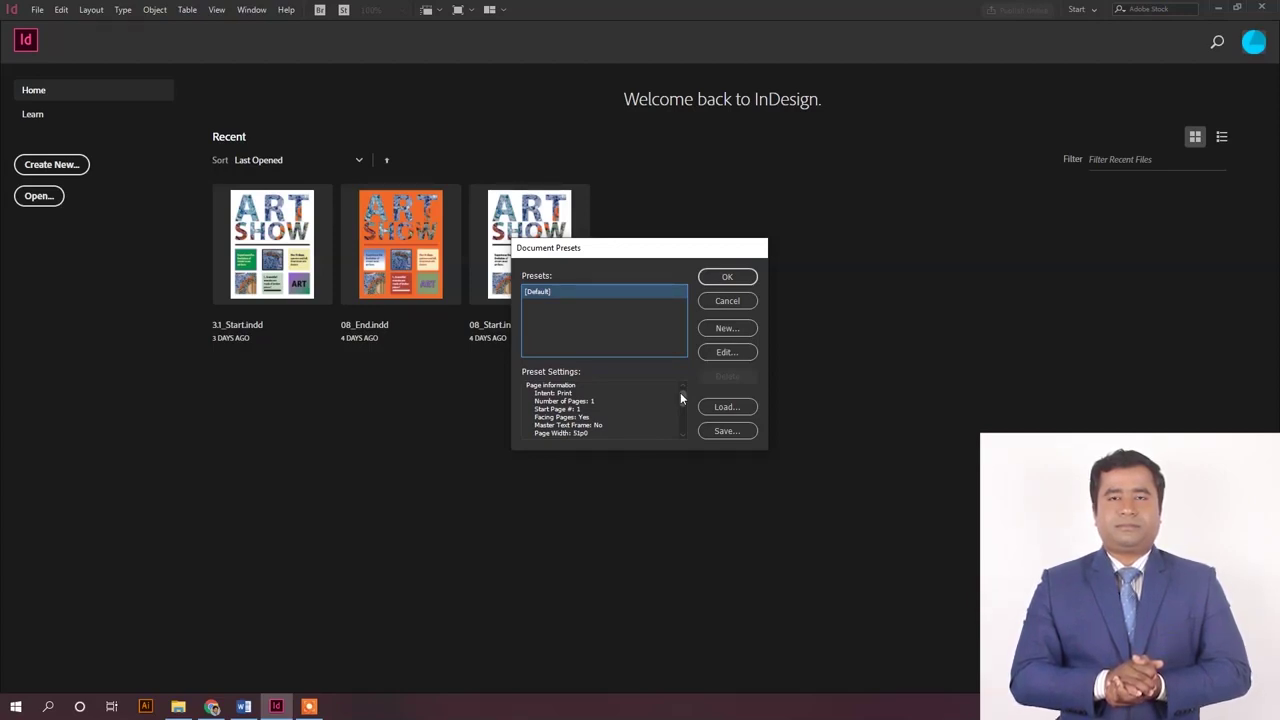
# Step: Start a new document preset named Newsletter with the Print intent
pyautogui.click(740, 330)
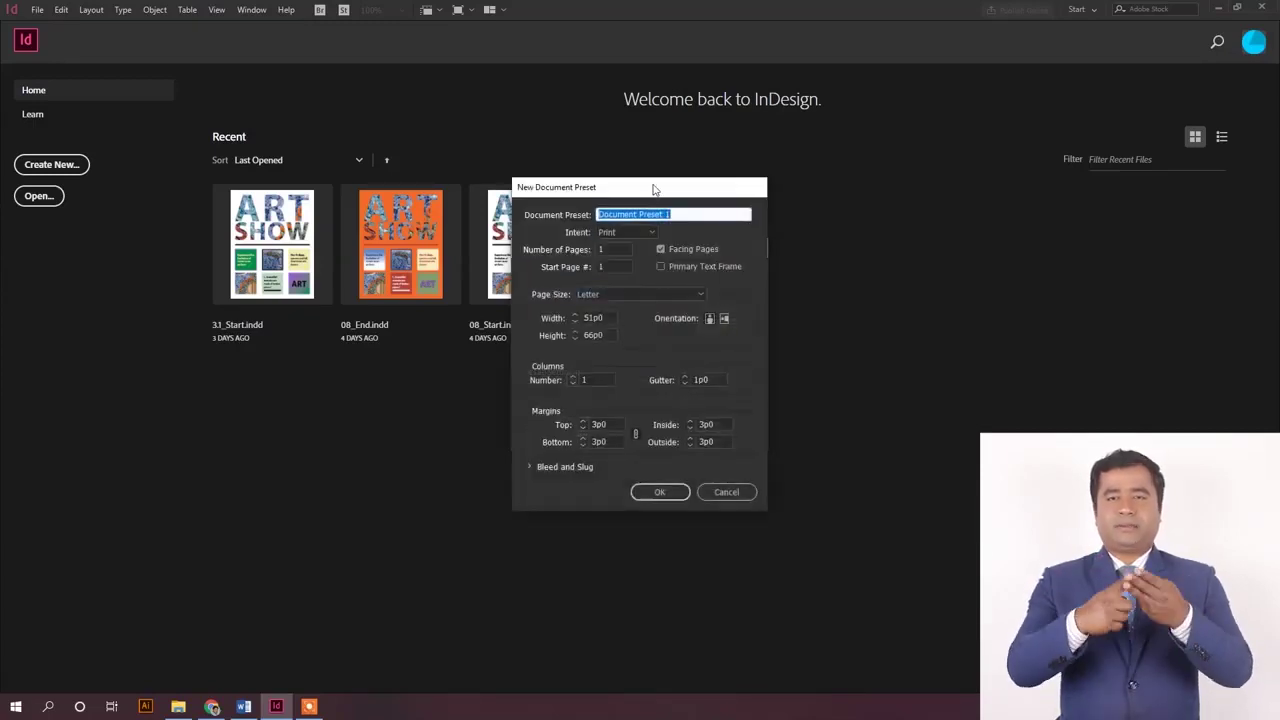
pyautogui.moveTo(654, 190); pyautogui.dragTo(459, 175)
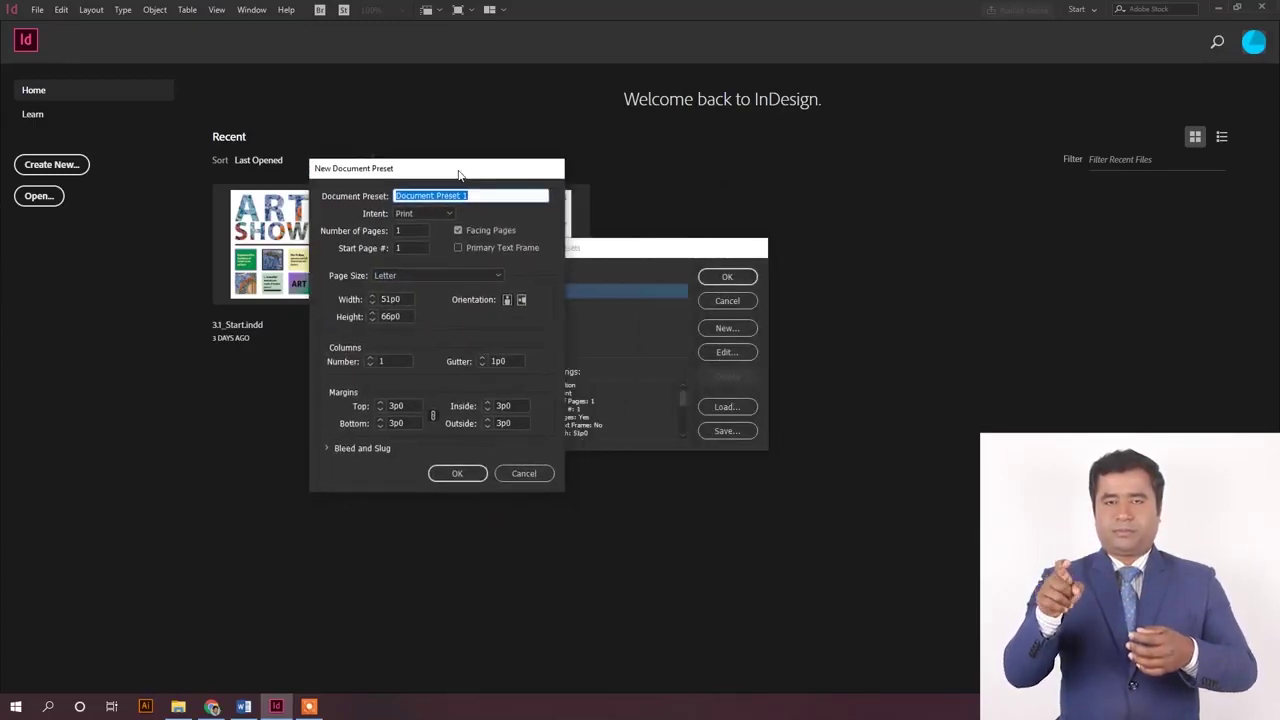
pyautogui.write('Newsletter')
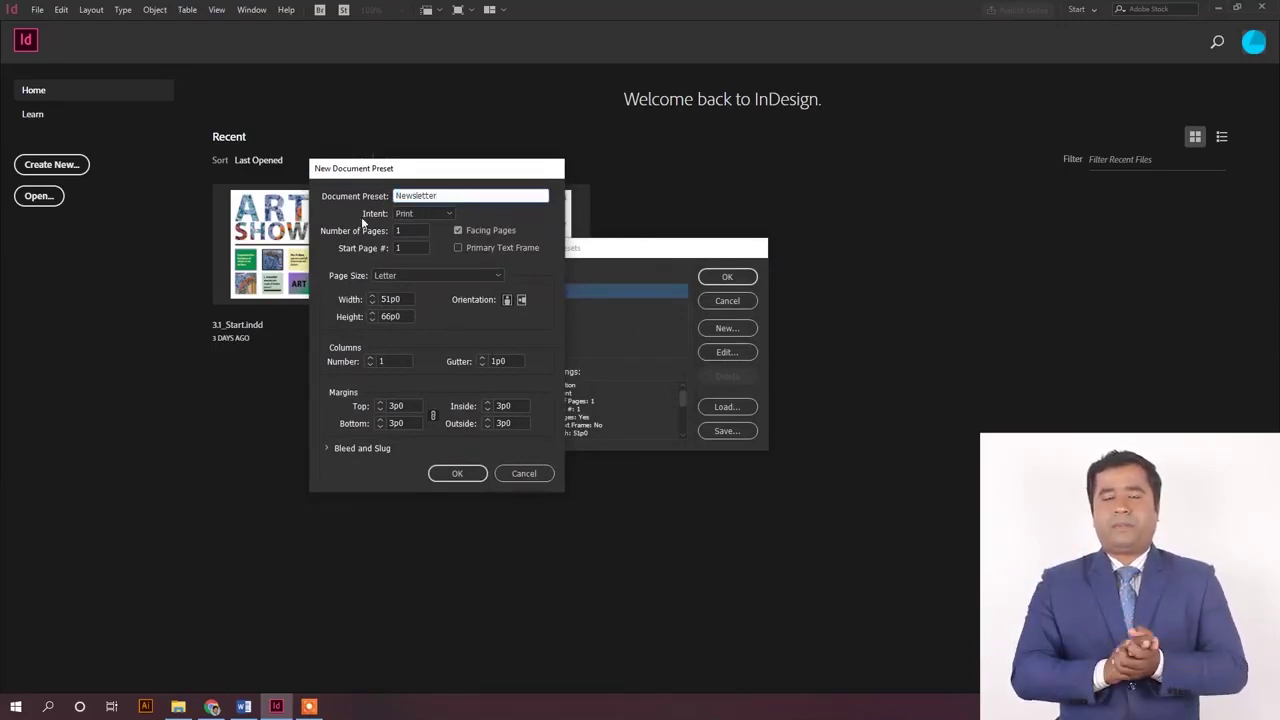
pyautogui.click(449, 215)
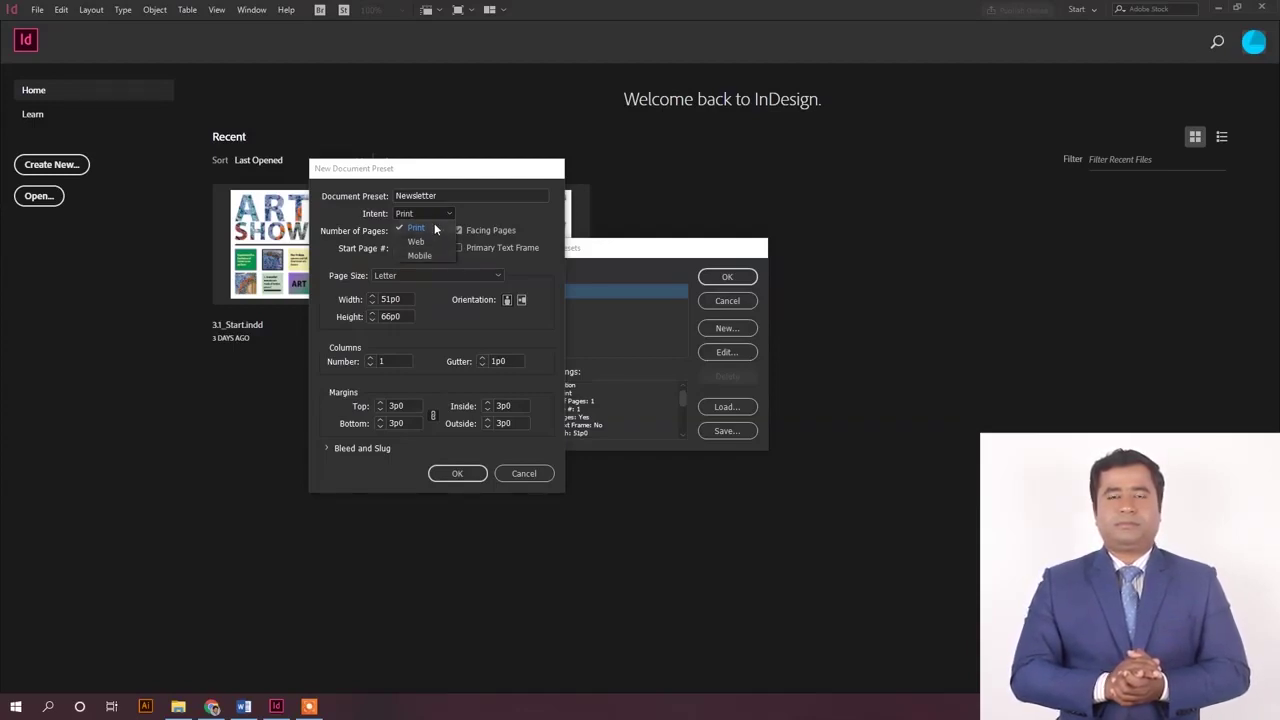
pyautogui.click(434, 223)
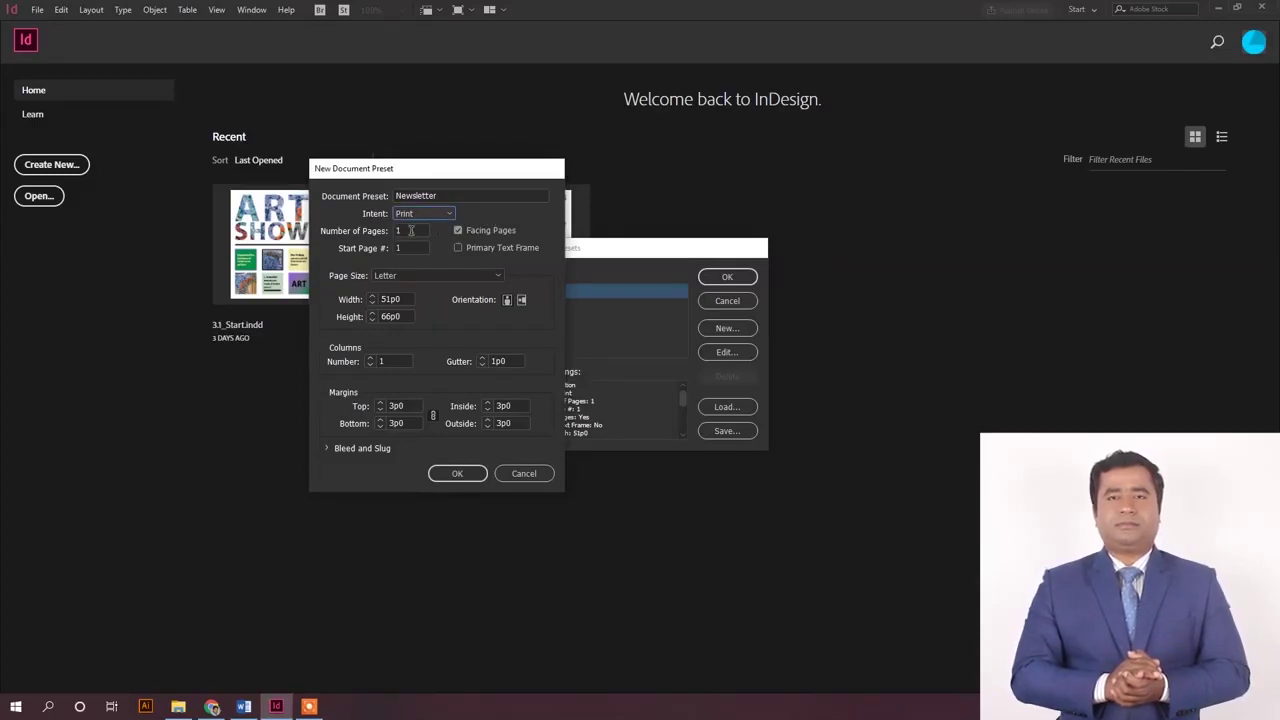
# Step: Set the Newsletter preset to 8 pages with the A4 page size
pyautogui.doubleClick(409, 230)
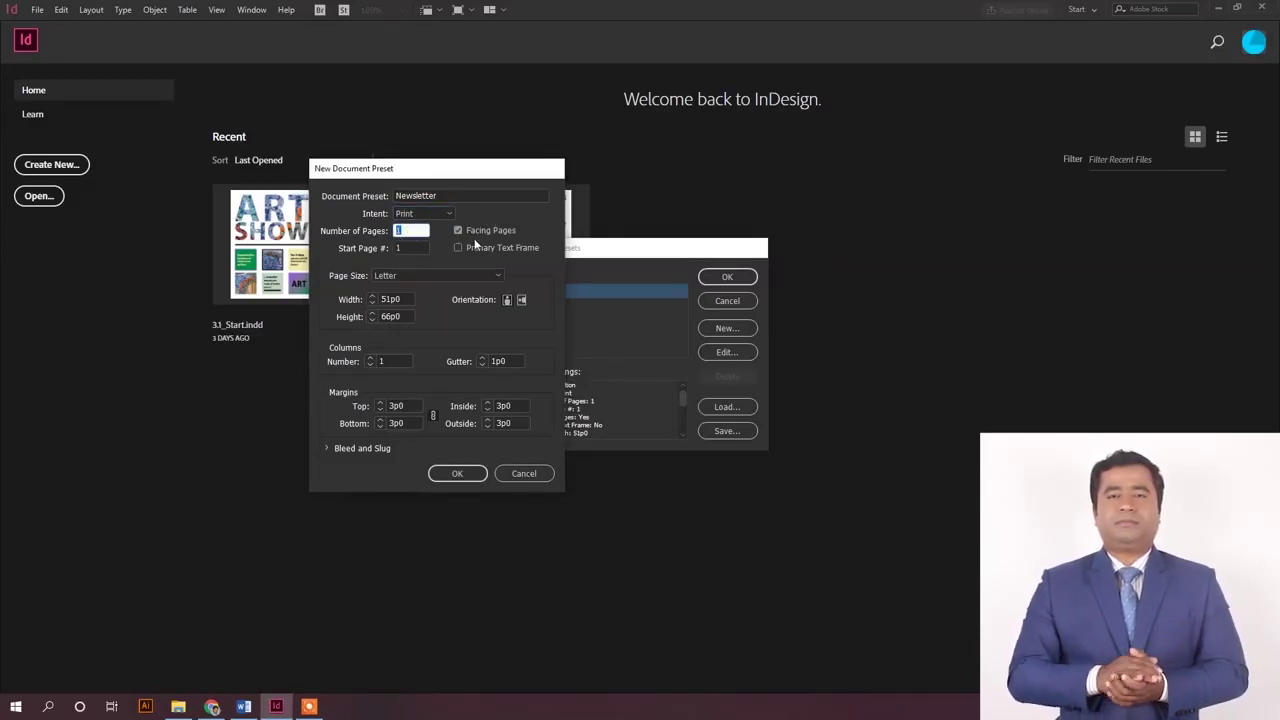
pyautogui.write('8')
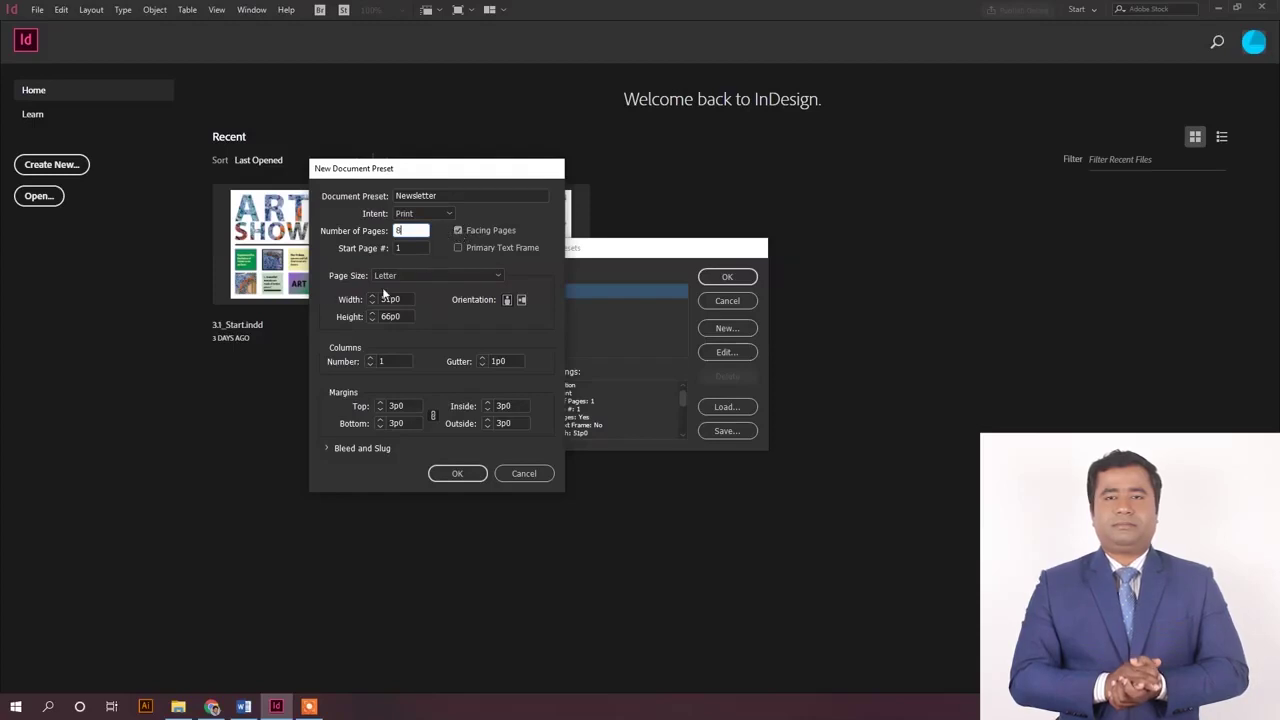
pyautogui.click(470, 275)
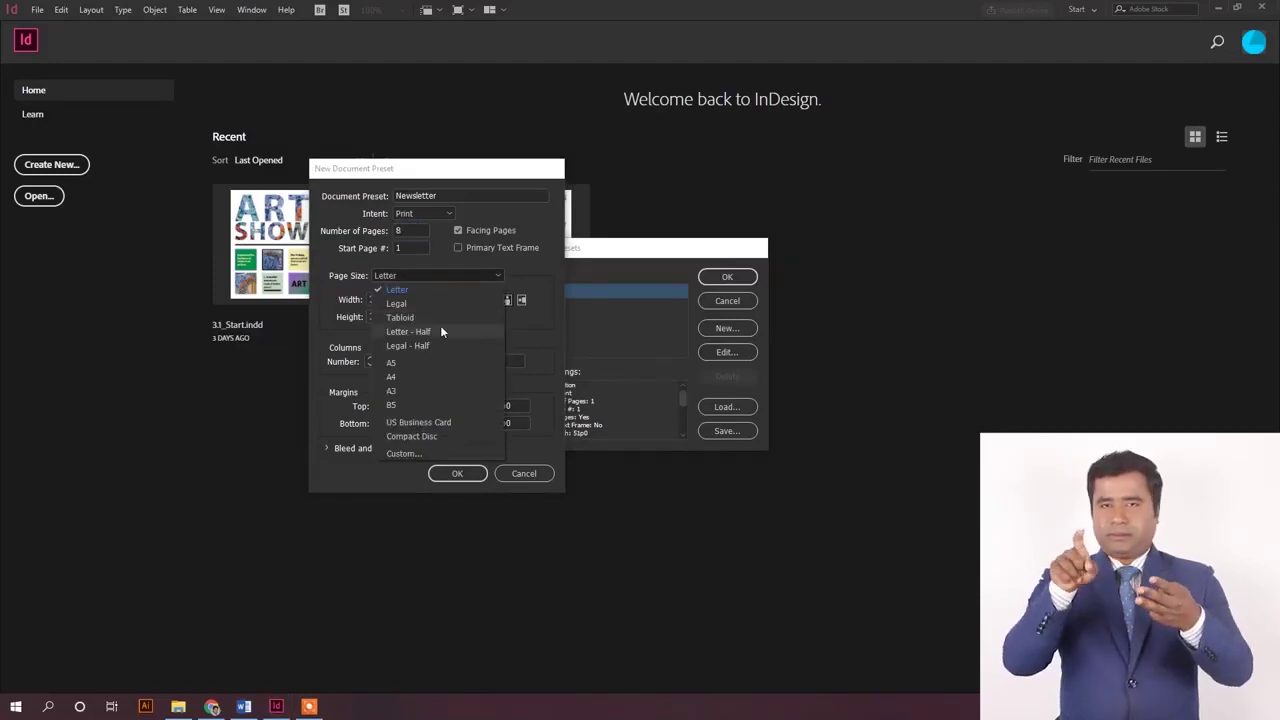
pyautogui.click(399, 378)
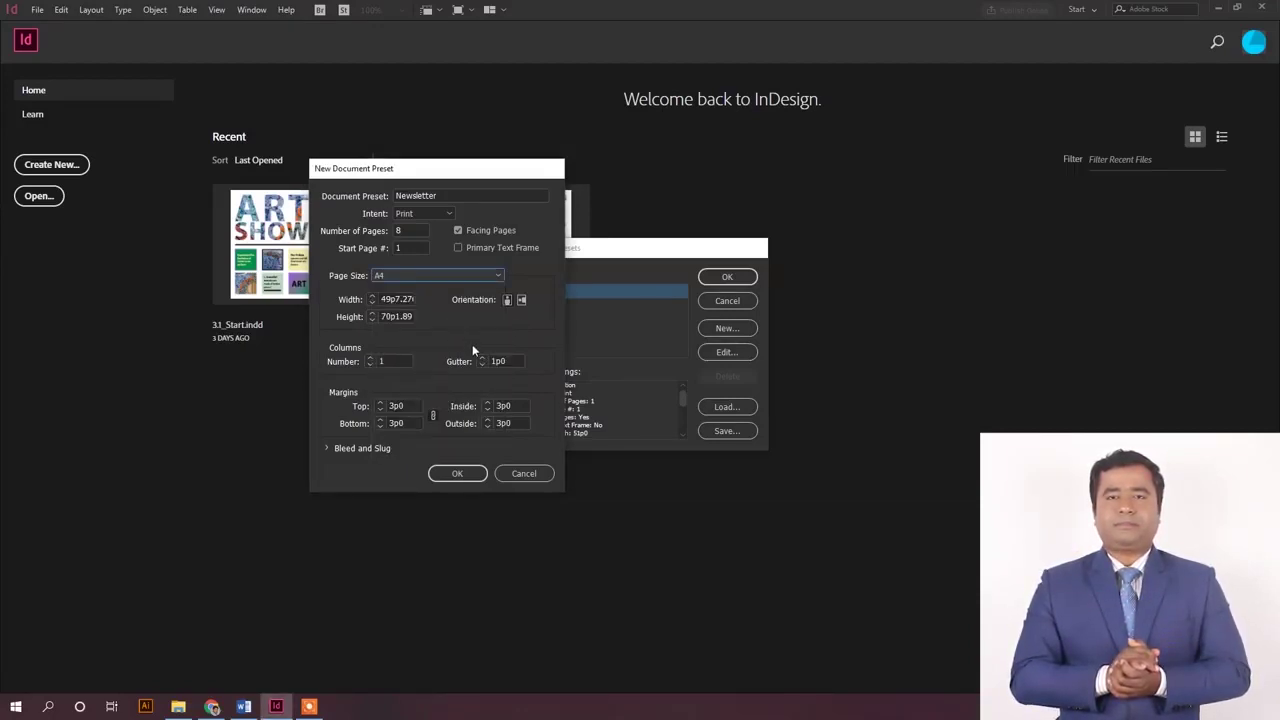
# Step: Give the preset 3 columns and set all four linked margins to 4p0
pyautogui.doubleClick(393, 361)
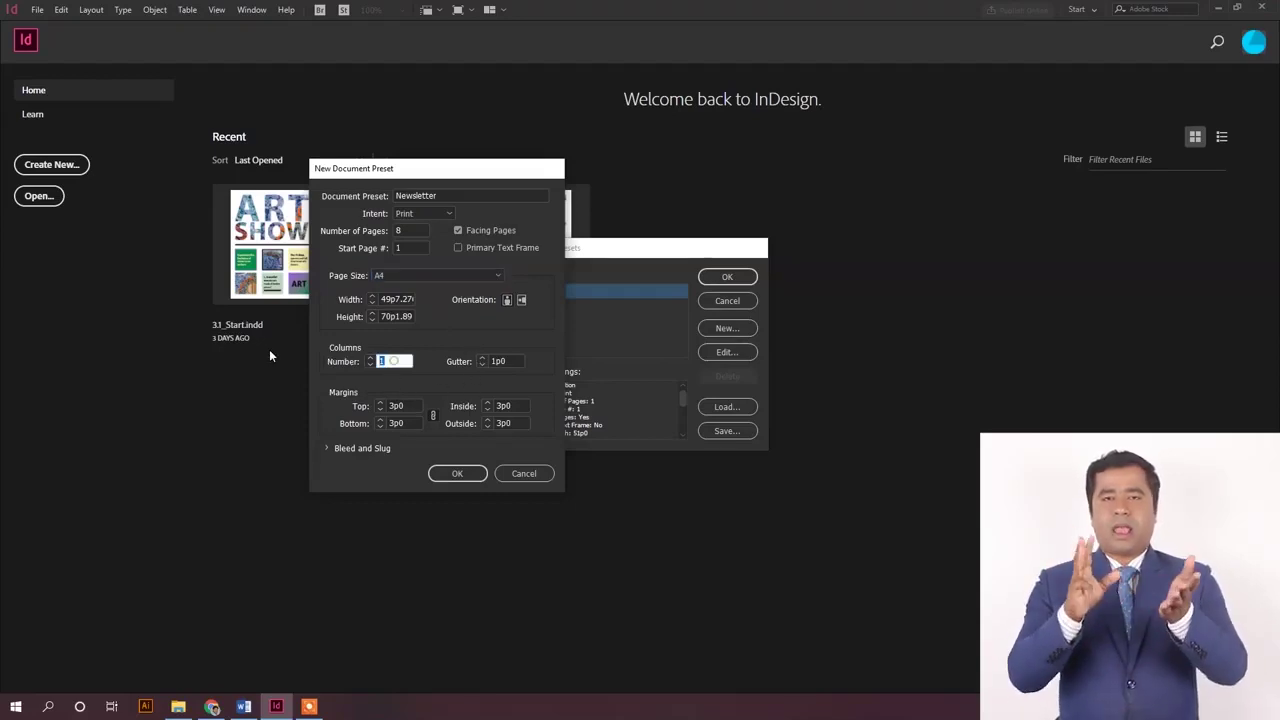
pyautogui.write('3')
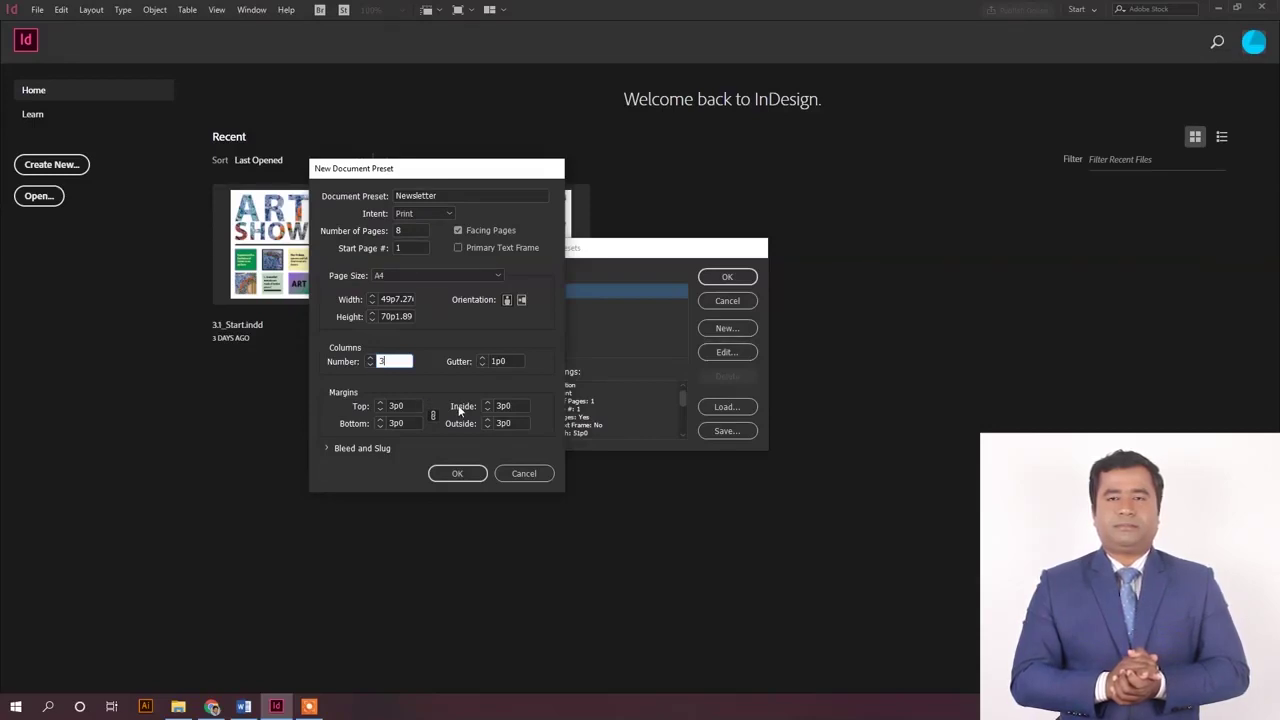
pyautogui.doubleClick(418, 404)
pyautogui.write('4')
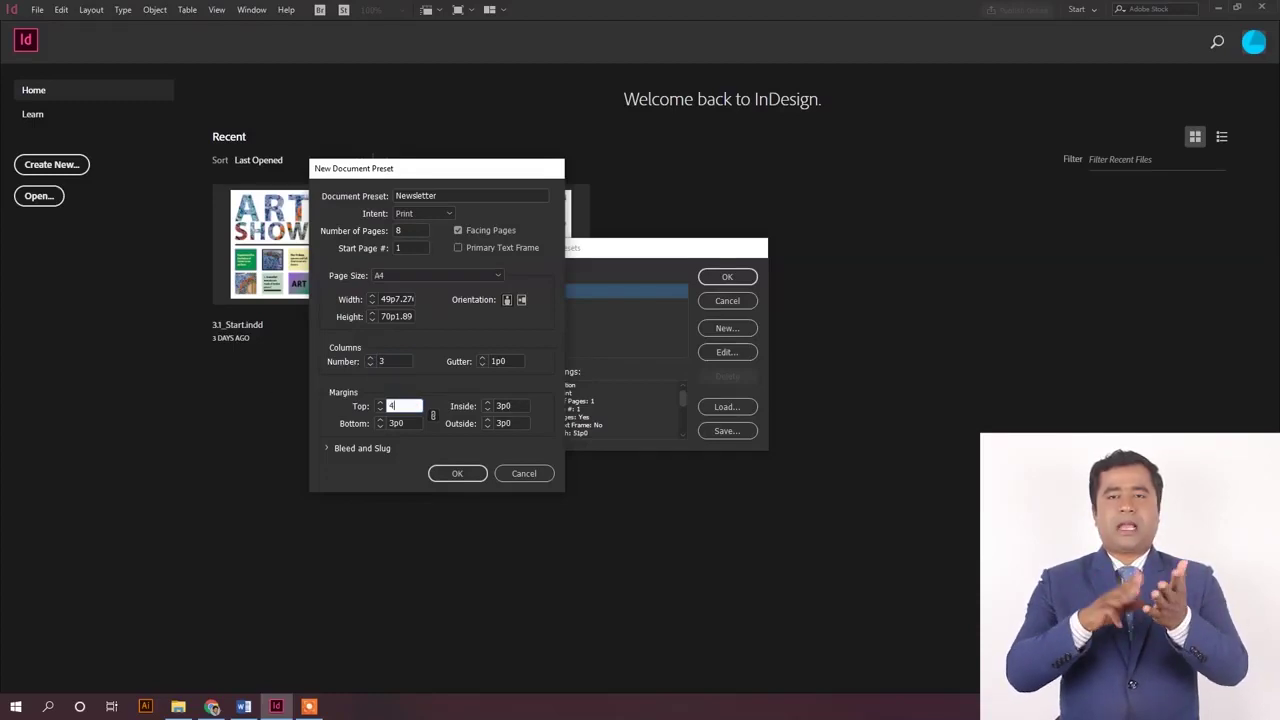
pyautogui.write('p')
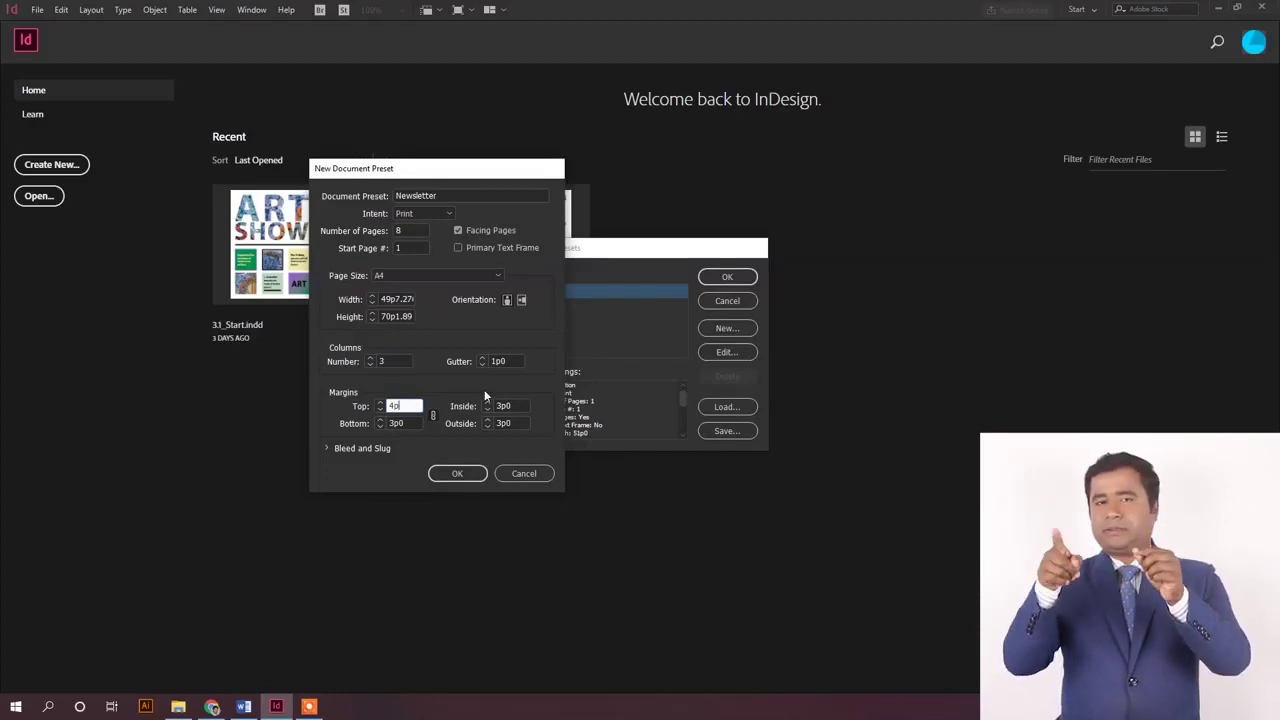
pyautogui.write('0')
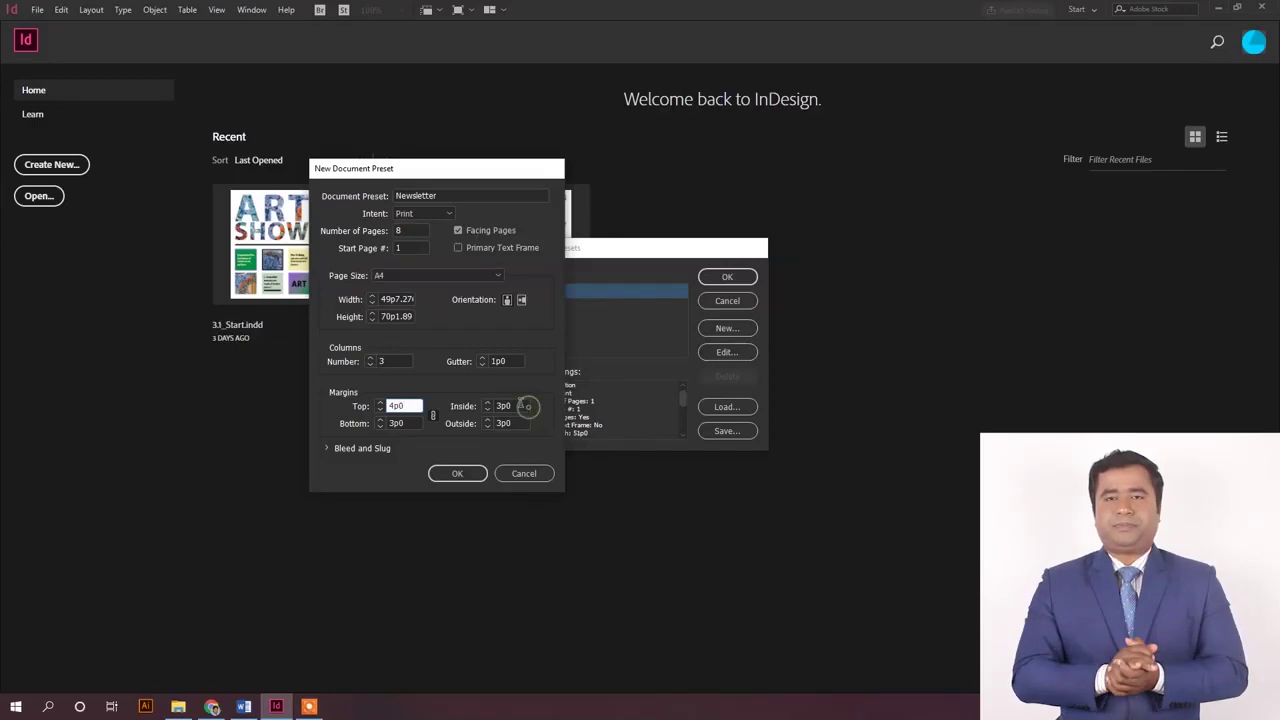
pyautogui.click(525, 406)
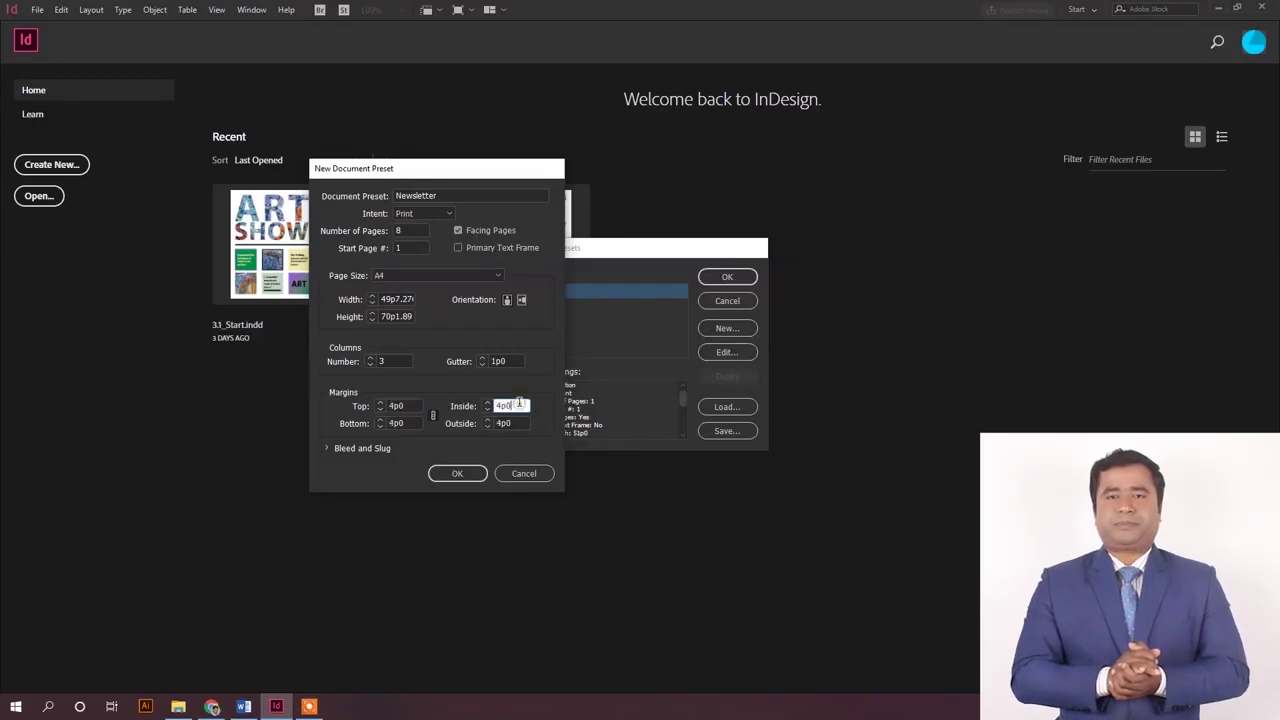
# Step: Unlink the preset's margins and set only the top margin to 6p0
pyautogui.click(433, 417)
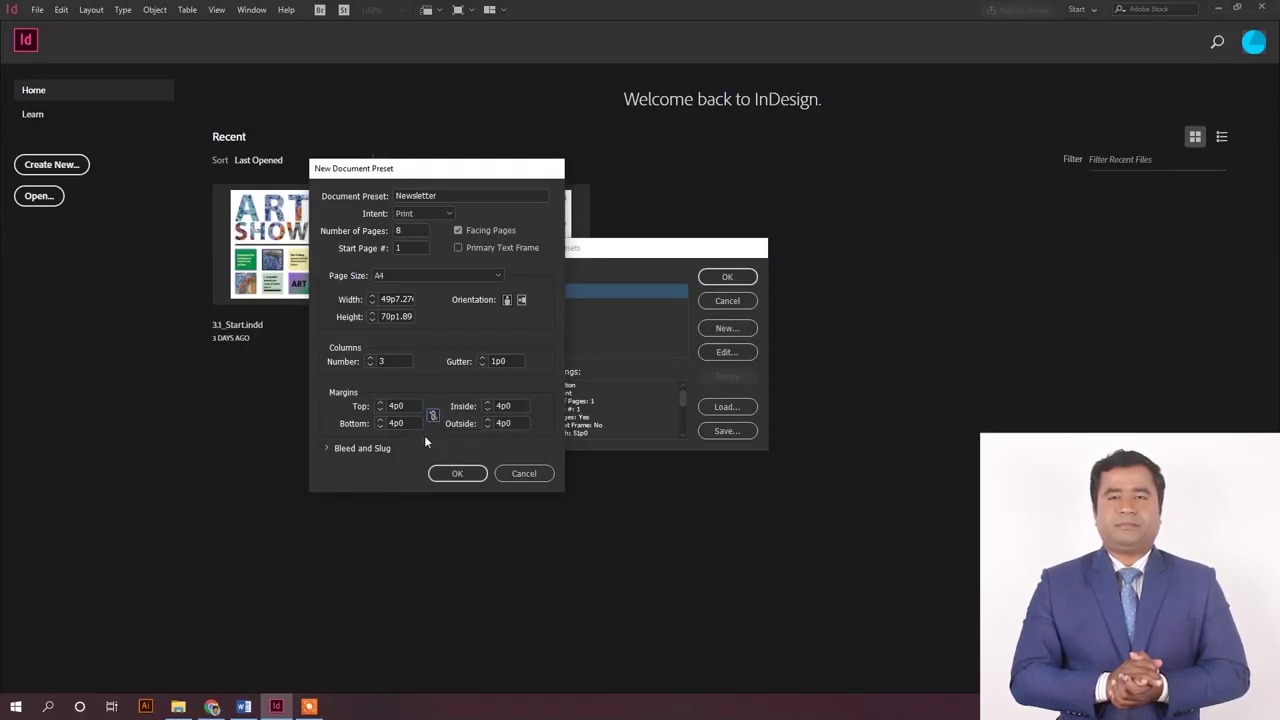
pyautogui.doubleClick(395, 407)
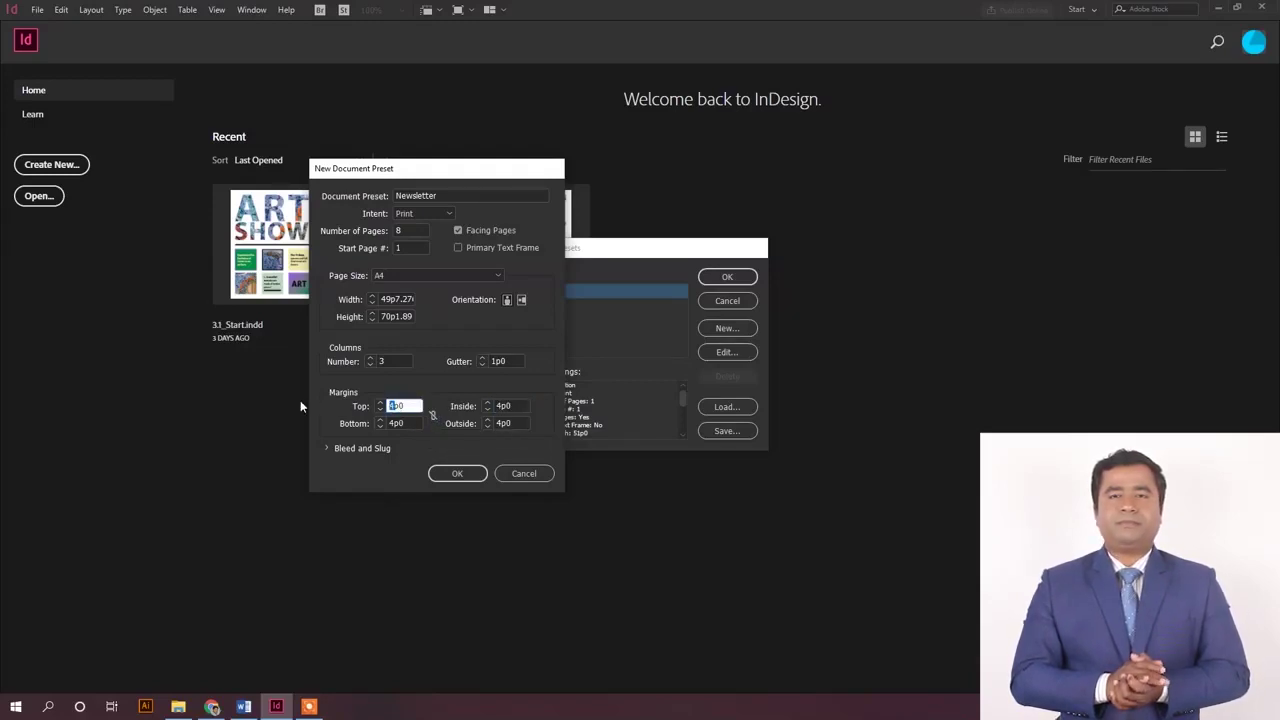
pyautogui.write('6p0')
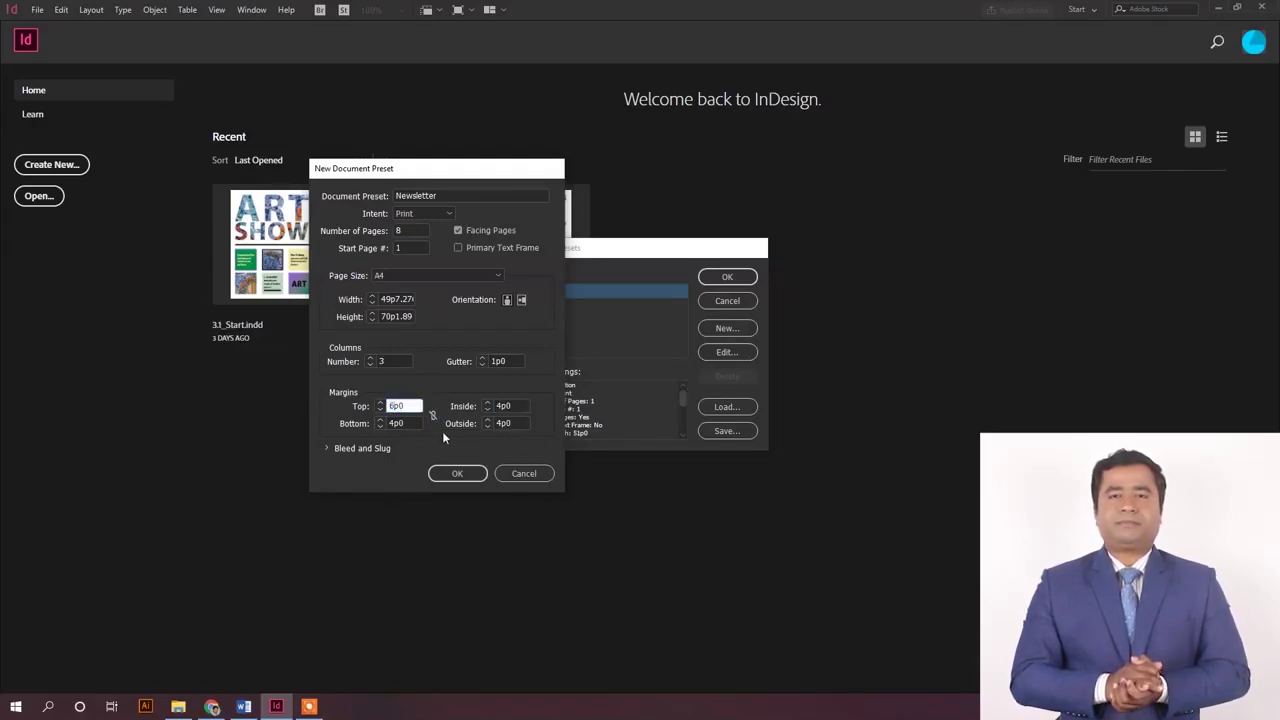
# Step: Set the bleed to 2p0 on all sides, then save the Newsletter preset and close the preset definitions
pyautogui.click(330, 448)
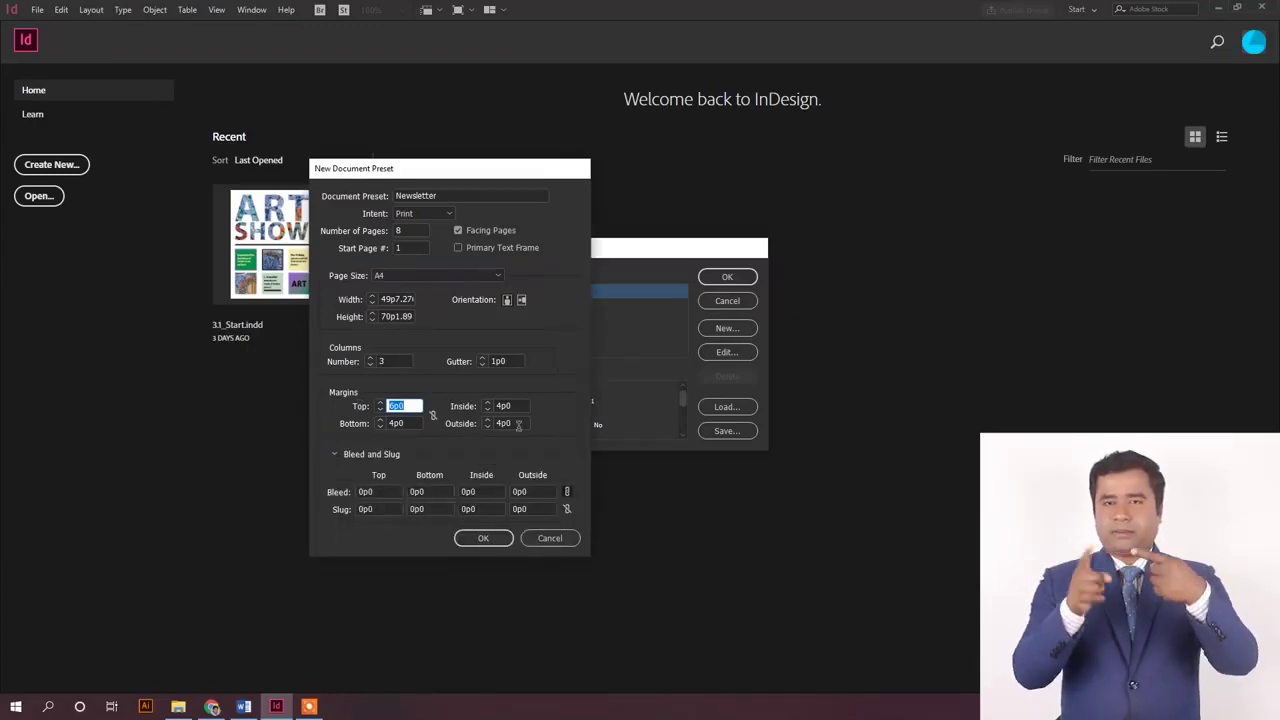
pyautogui.moveTo(391, 492); pyautogui.dragTo(266, 494)
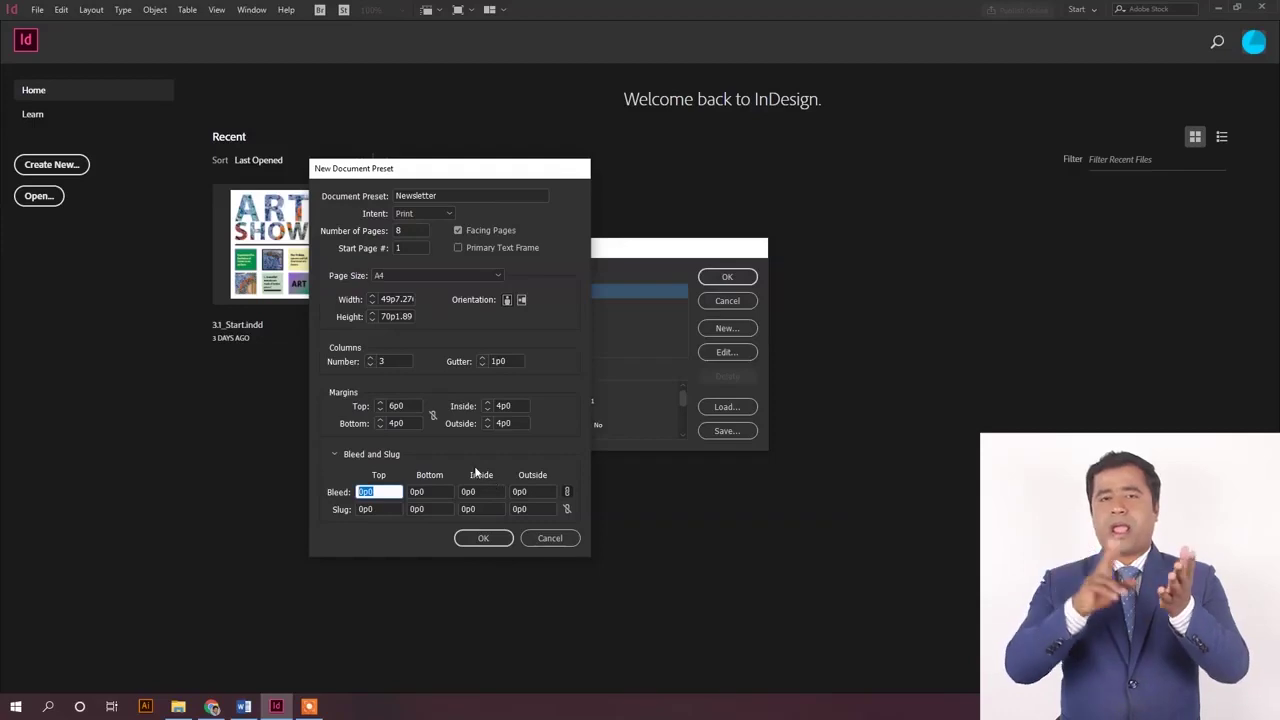
pyautogui.write('2p0')
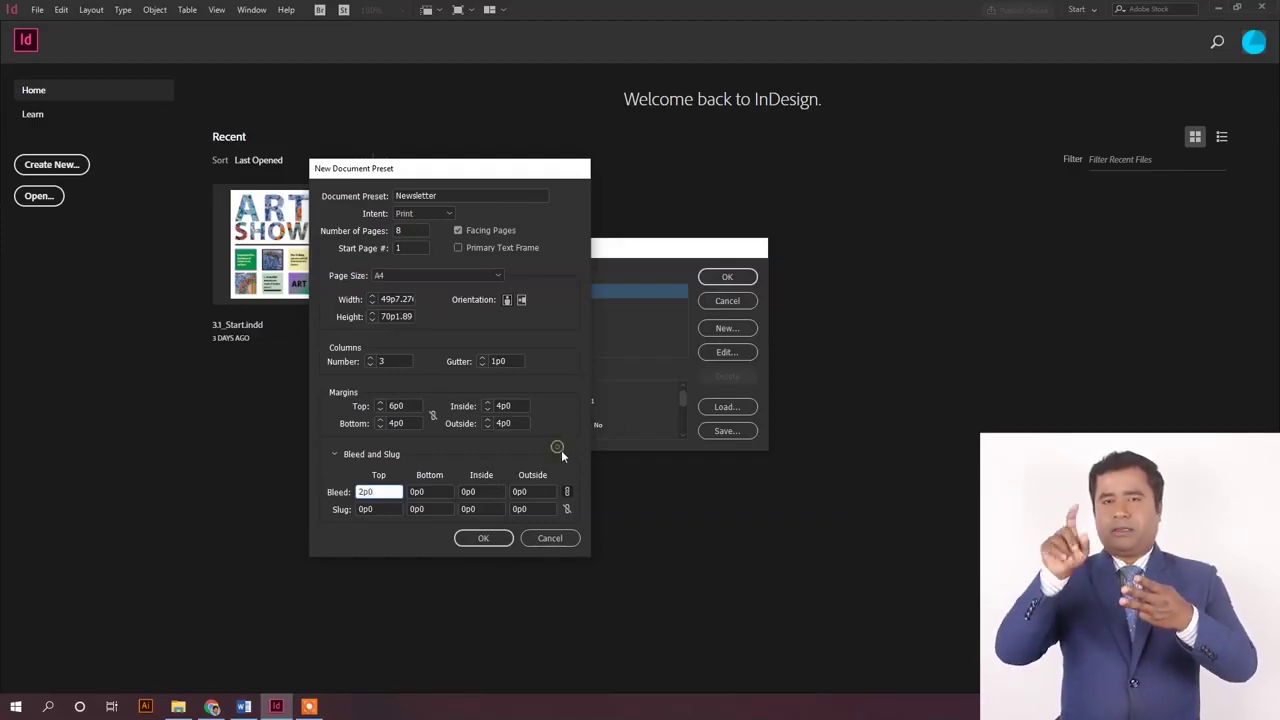
pyautogui.click(533, 492)
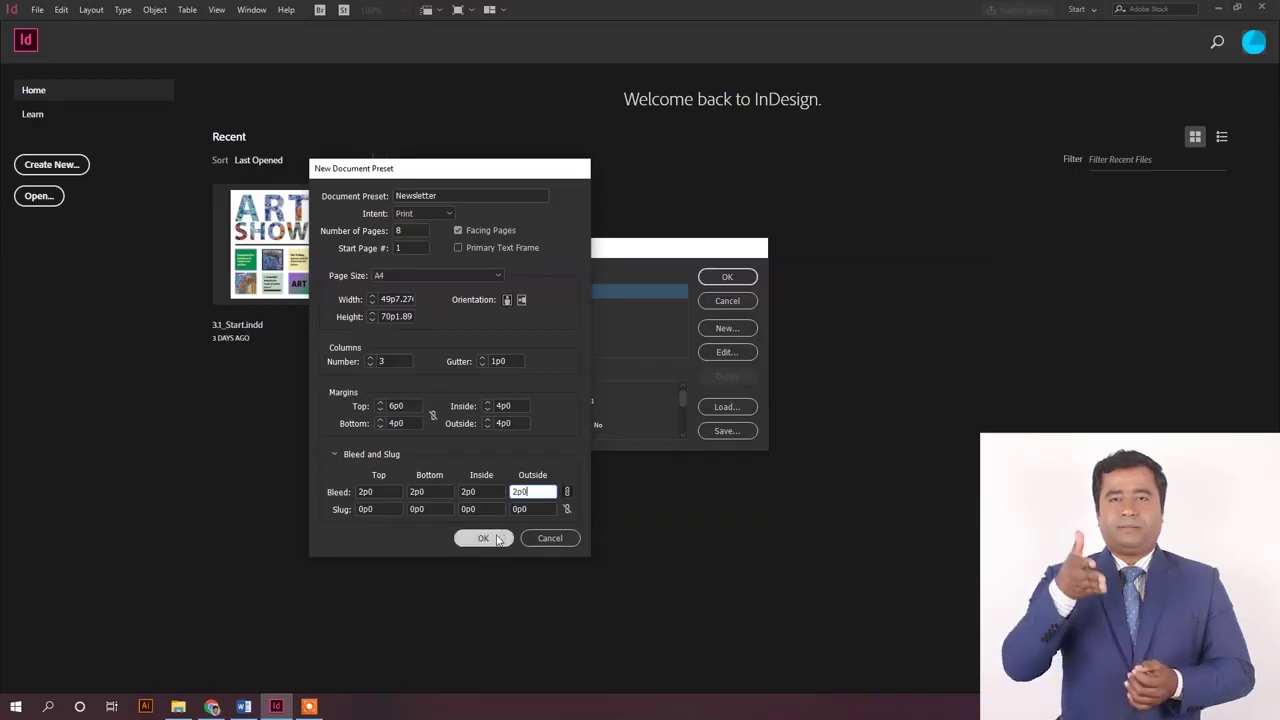
pyautogui.click(484, 538)
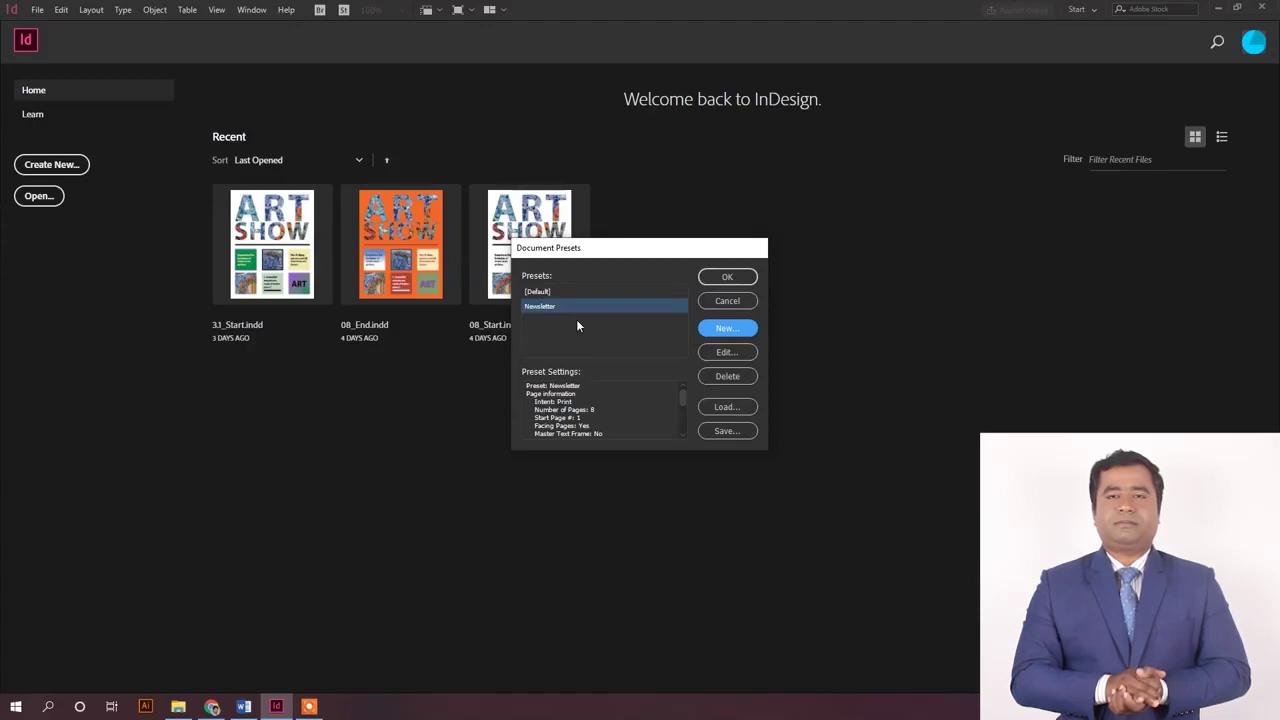
pyautogui.click(752, 280)
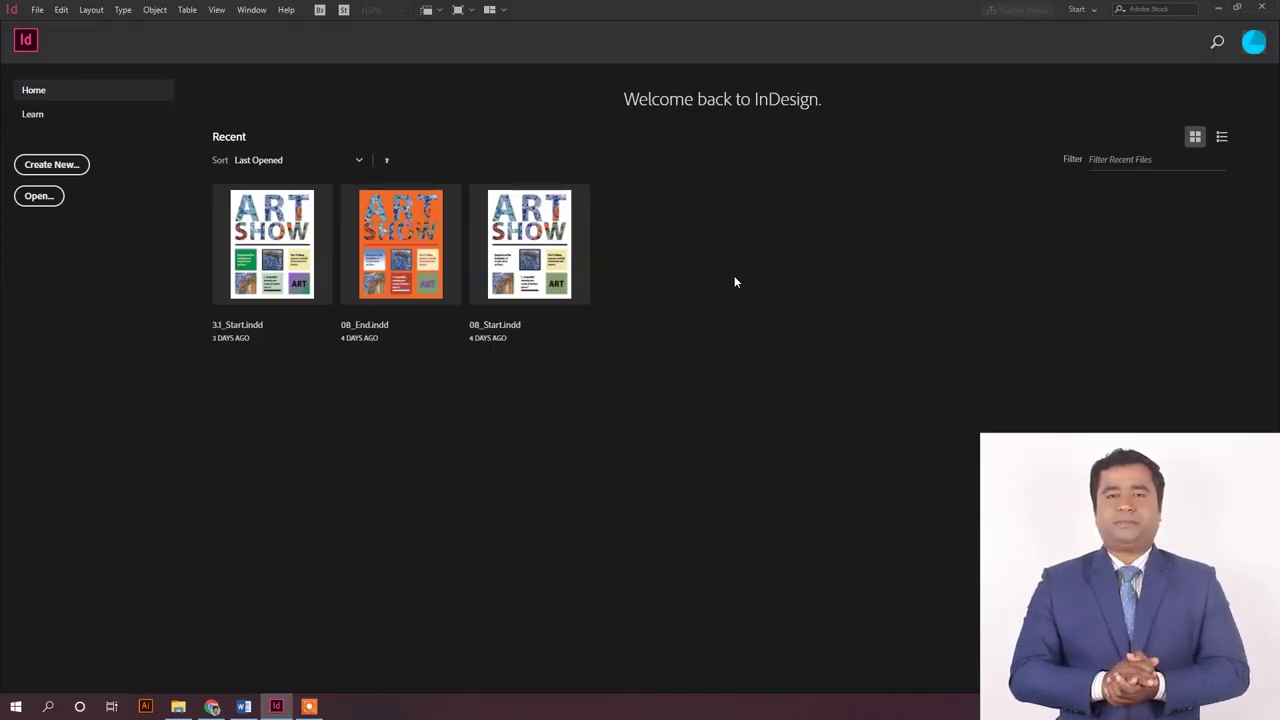
# Step: Create a new document from the saved Newsletter preset
pyautogui.click(40, 9)
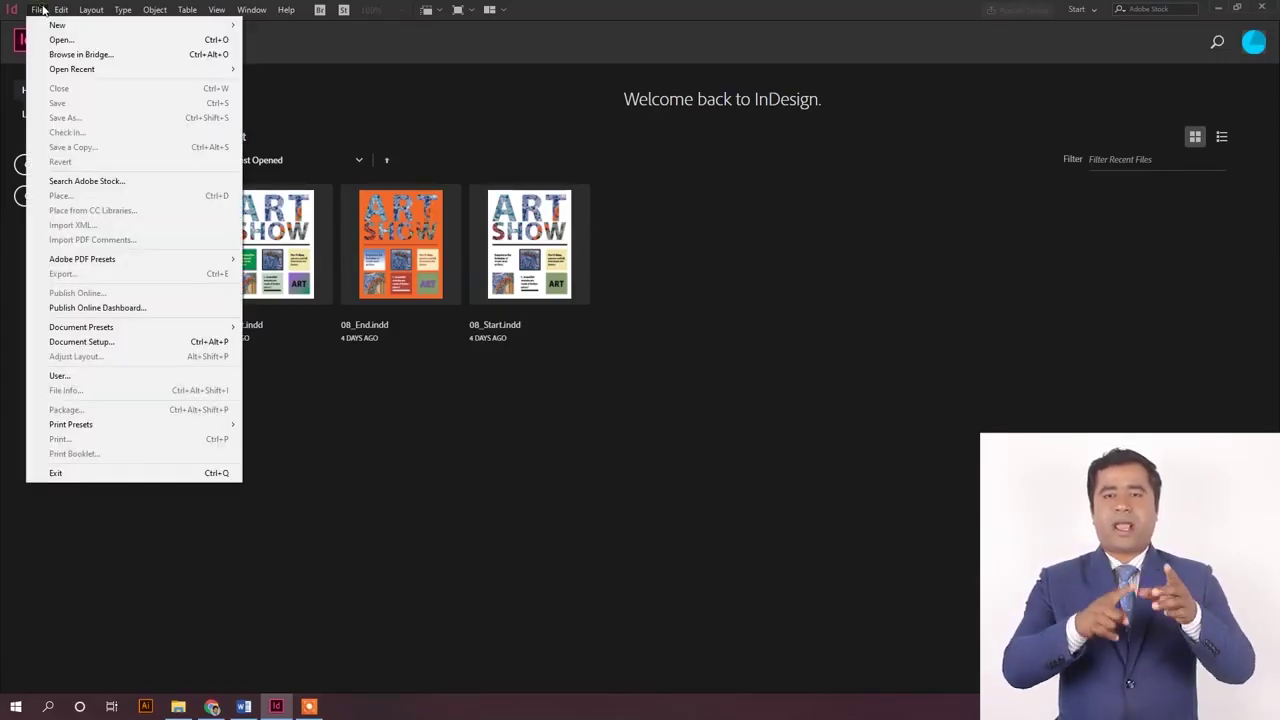
pyautogui.moveTo(100, 25)
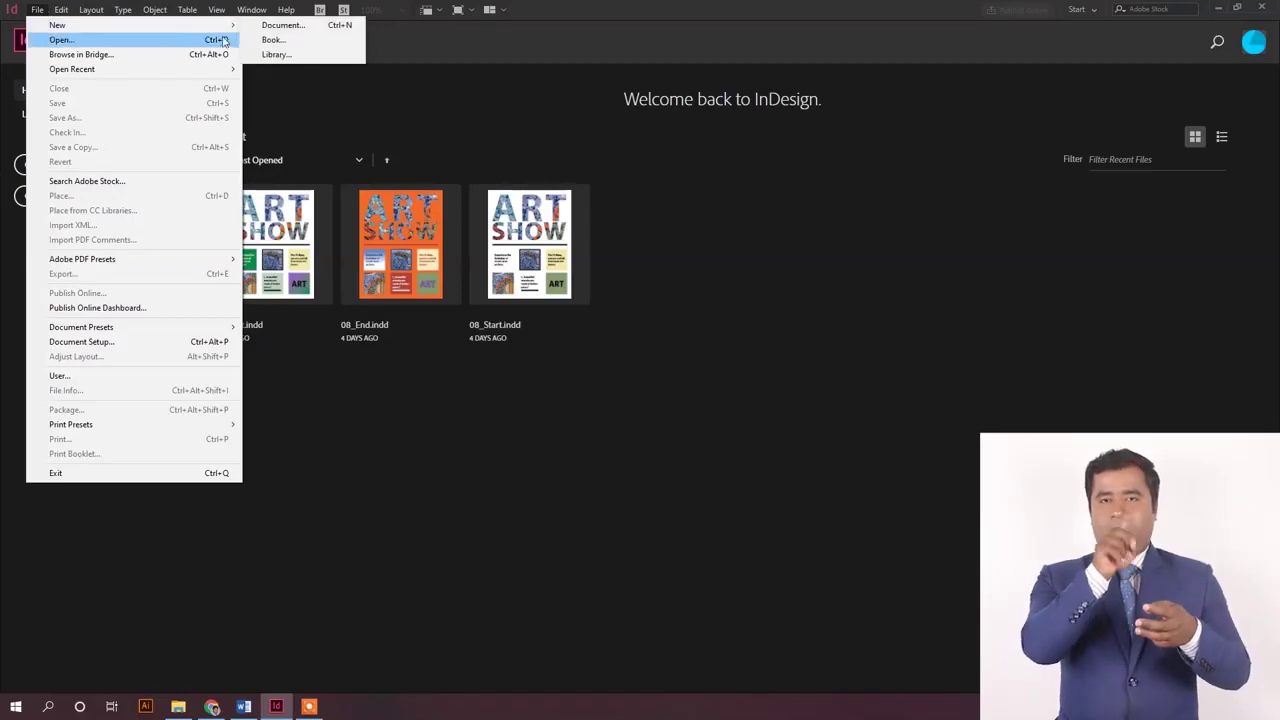
pyautogui.click(325, 30)
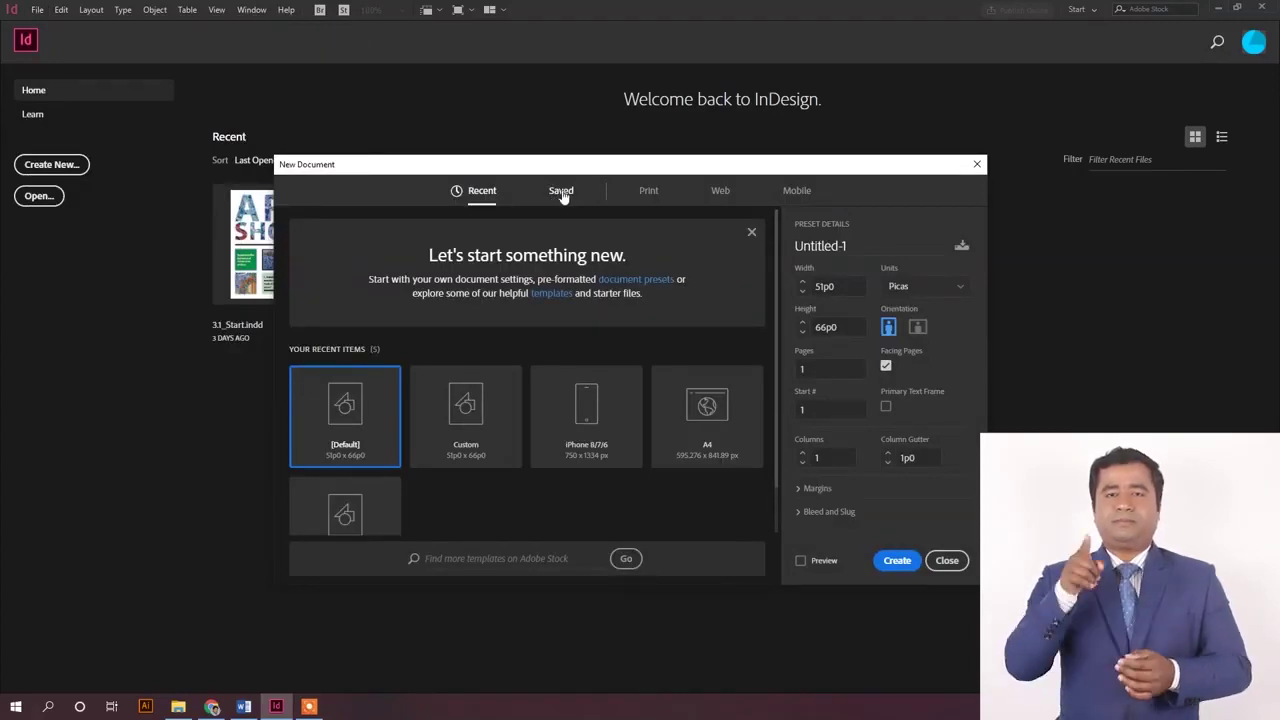
pyautogui.click(562, 193)
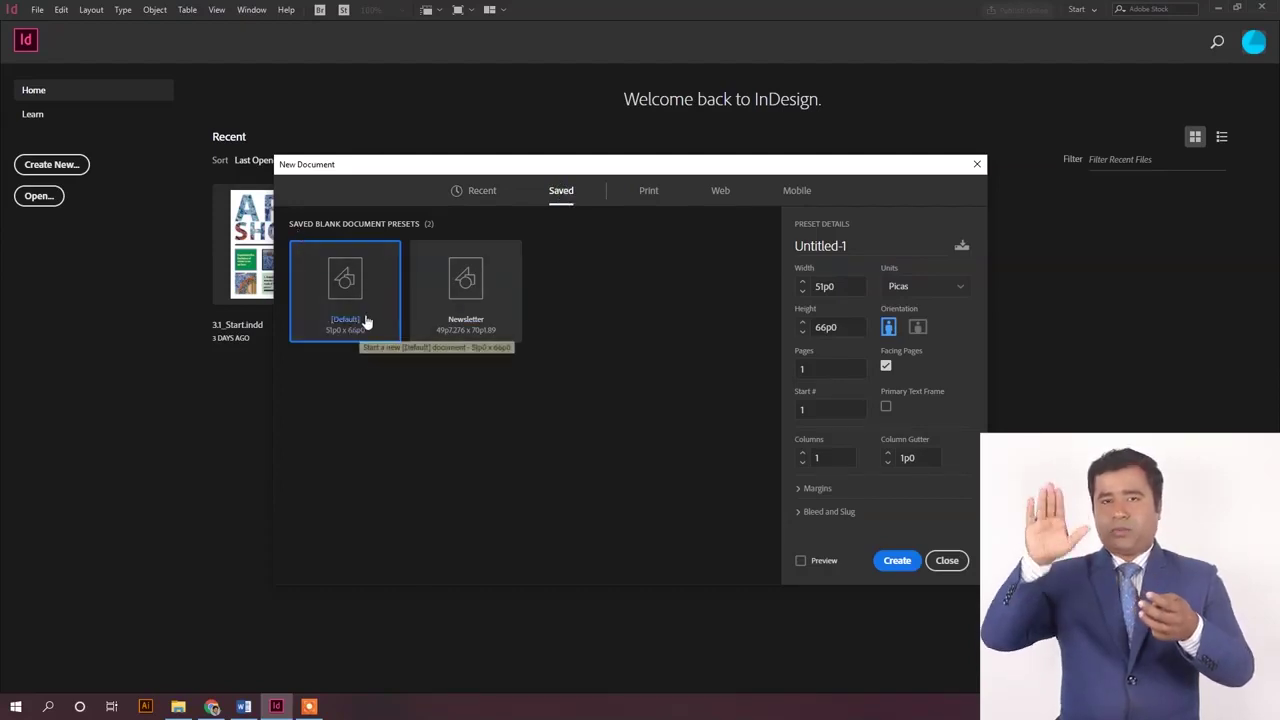
pyautogui.click(483, 293)
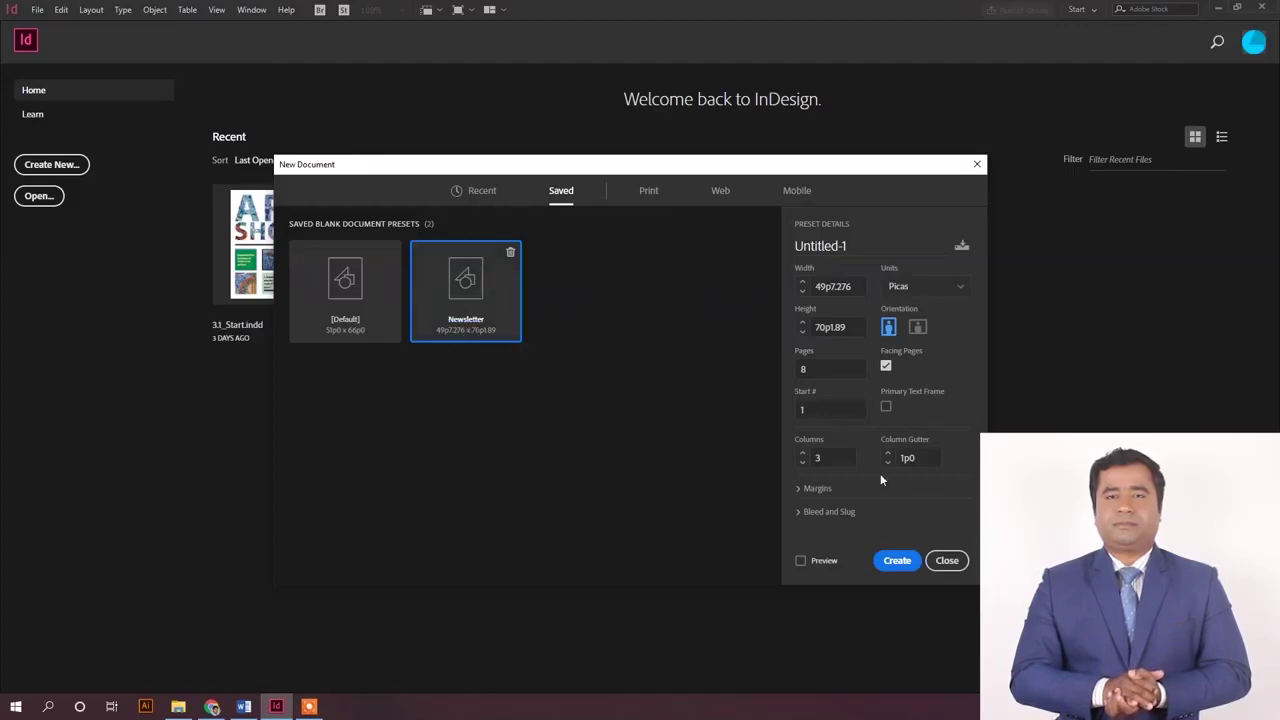
pyautogui.click(873, 244)
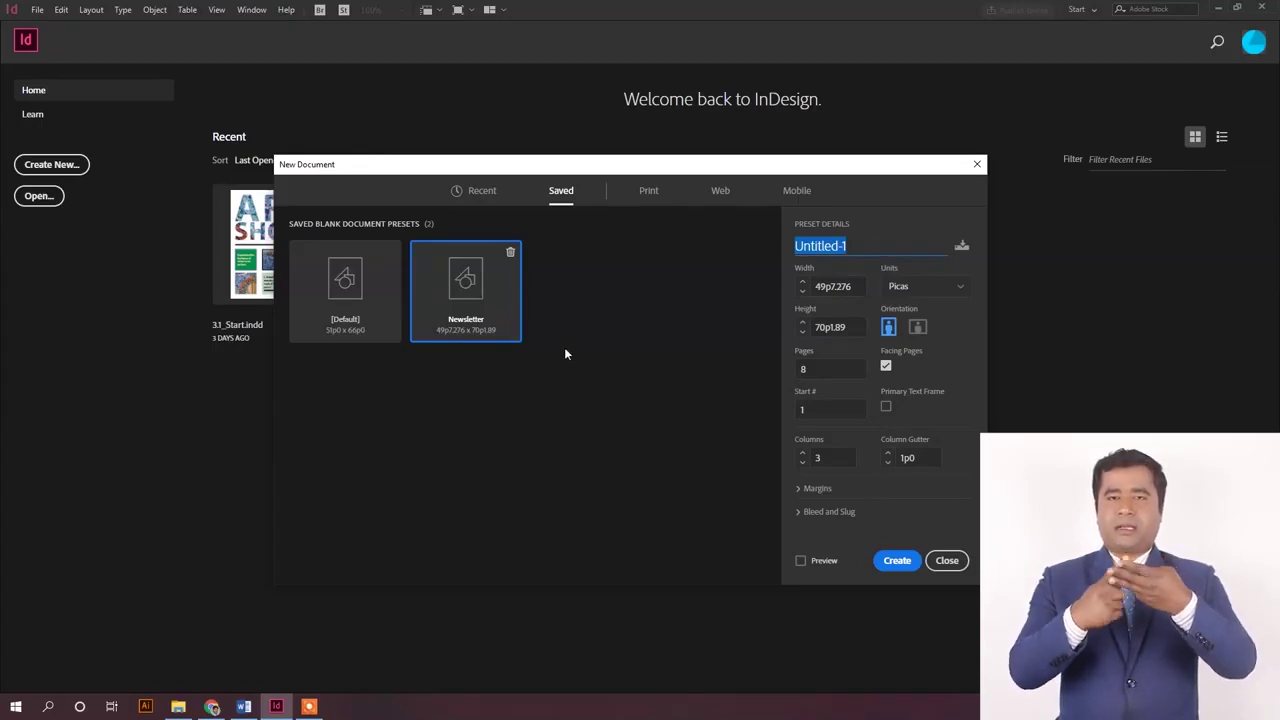
pyautogui.doubleClick(466, 281)
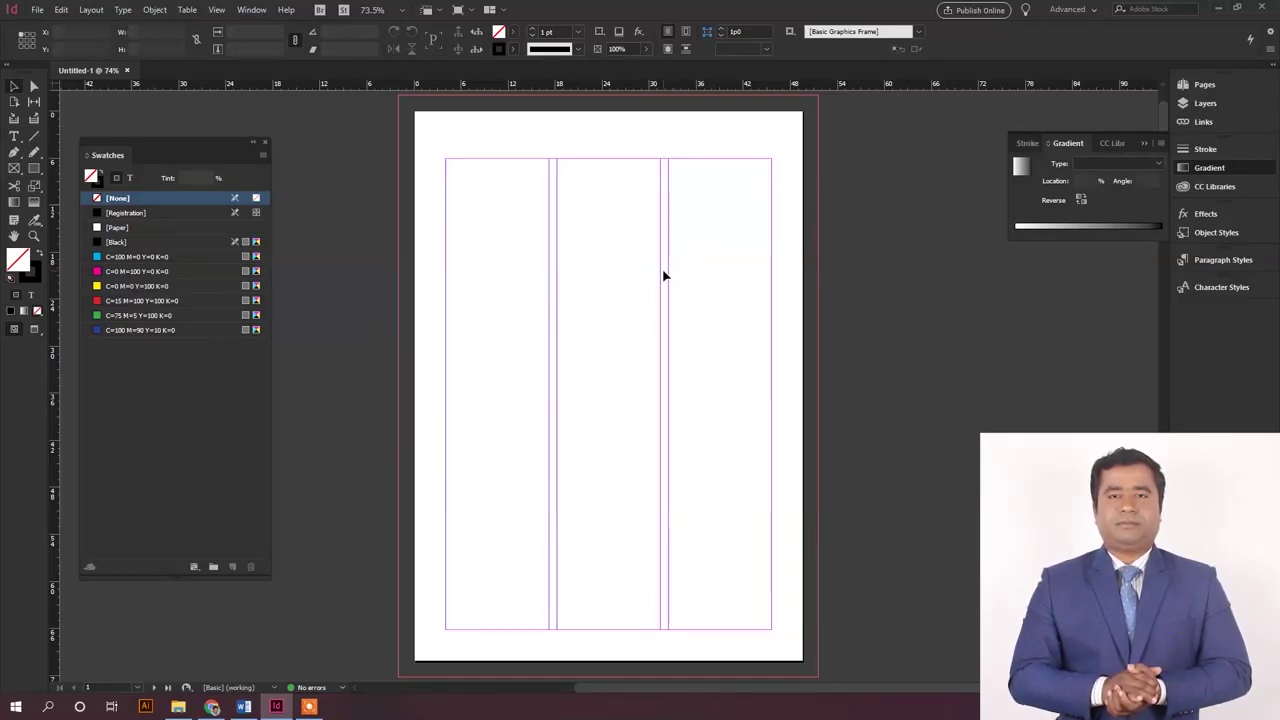
# Step: Reset the Advanced workspace to its default panel arrangement
pyautogui.scroll(-1, 660, 275)
pyautogui.scroll(-3, 660, 277)
pyautogui.scroll(4, 760, 215)
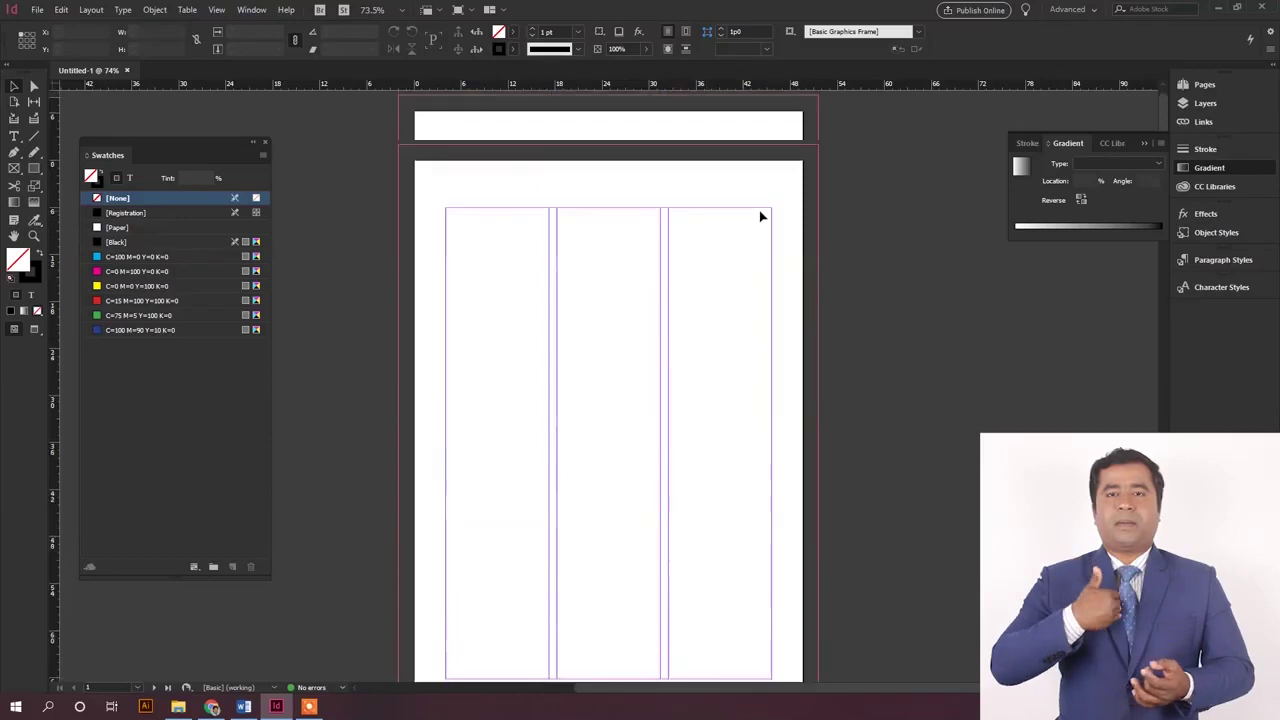
pyautogui.scroll(-1, 762, 217)
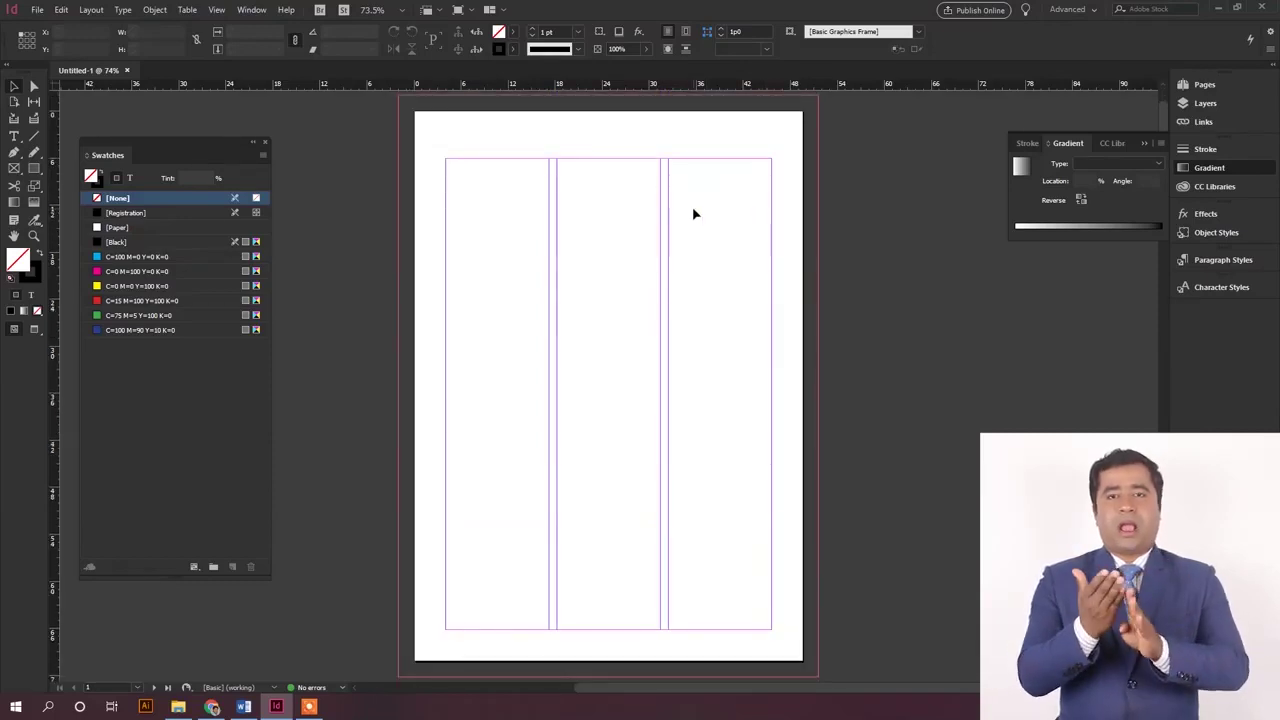
pyautogui.click(251, 9)
pyautogui.moveTo(270, 40)
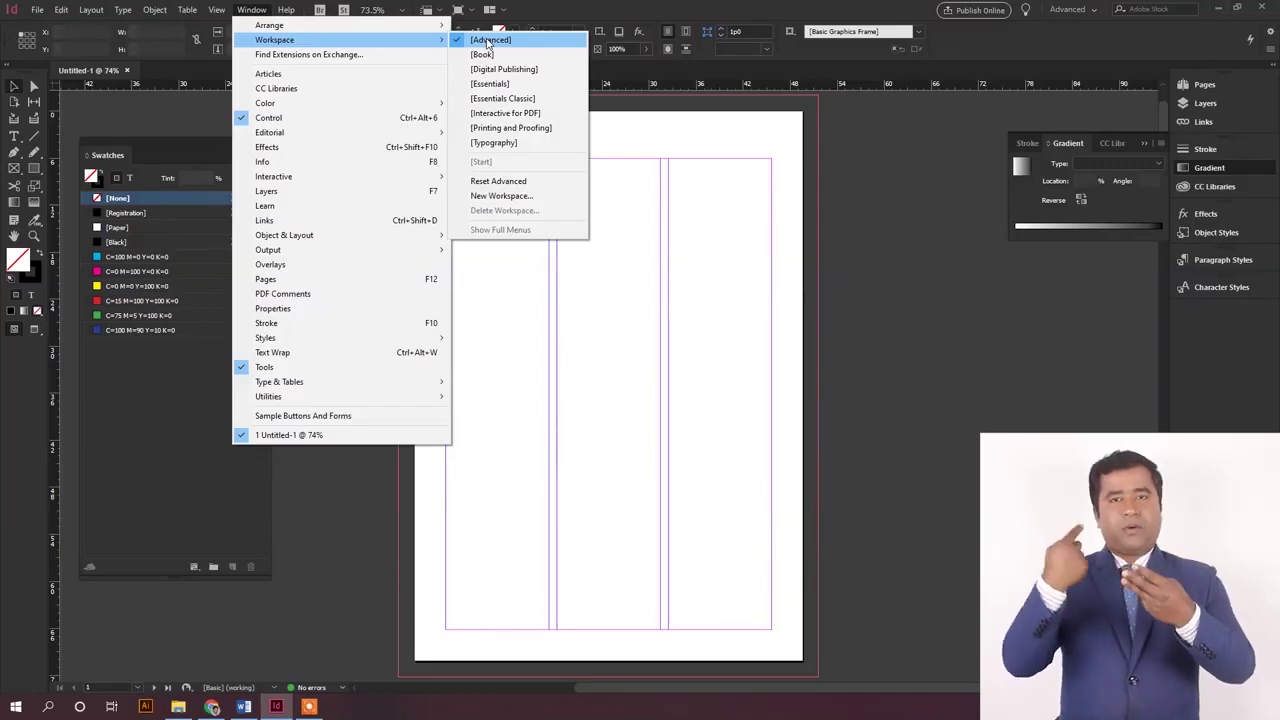
pyautogui.click(505, 181)
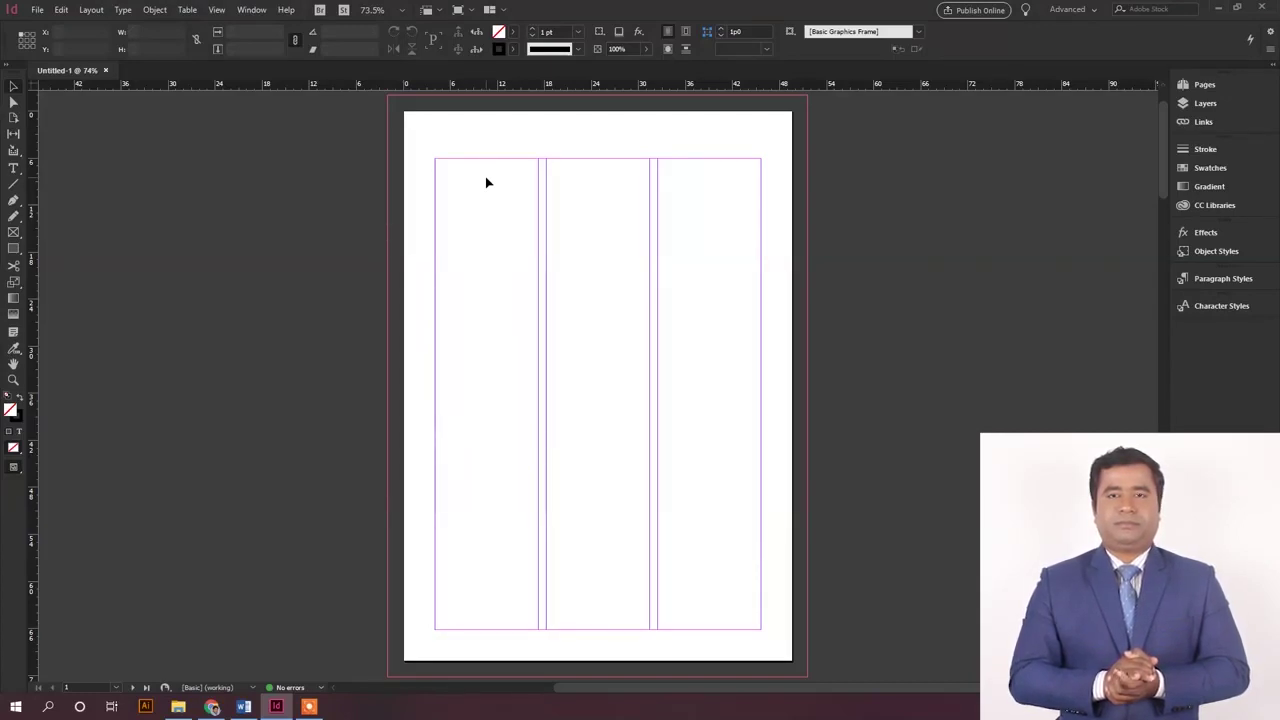
# Step: Show the document's page overview and examine the layout of the spreads from first to last page
pyautogui.click(1205, 84)
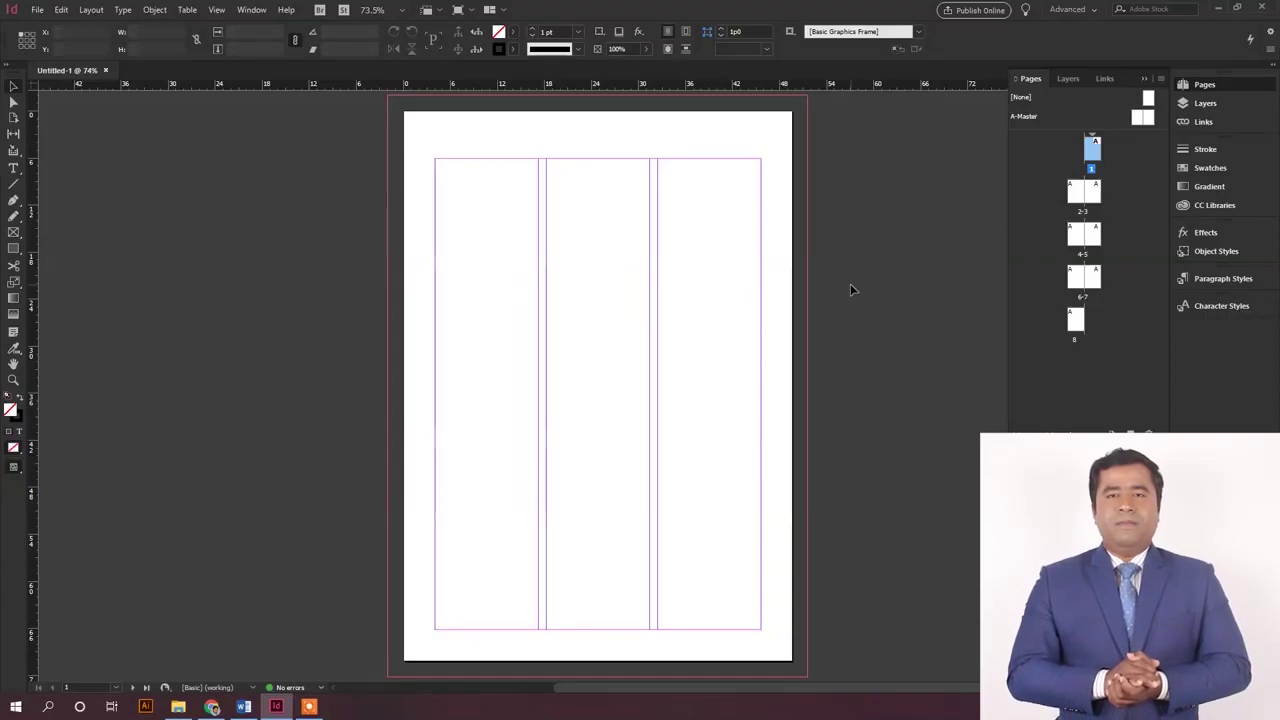
pyautogui.hscroll(1, 851, 290)
pyautogui.hscroll(-2, 851, 290)
pyautogui.scroll(-5, 851, 290)
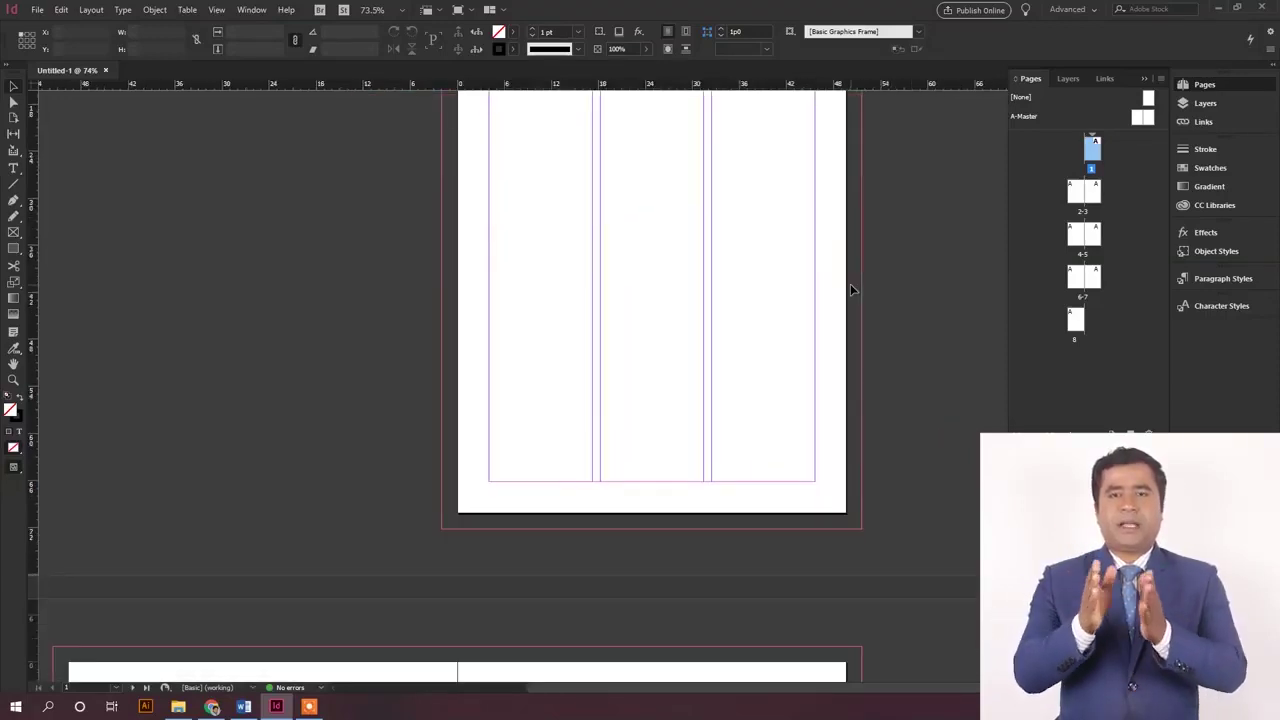
pyautogui.scroll(-3, 850, 285)
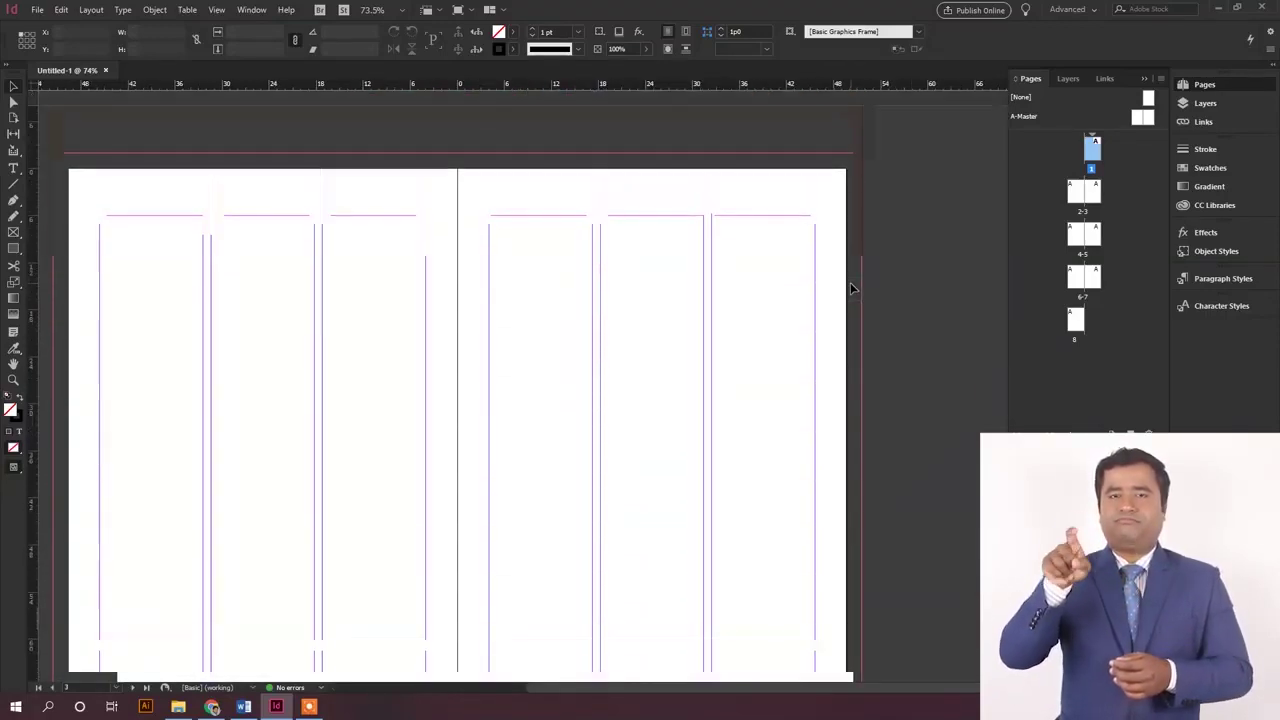
pyautogui.scroll(3, 850, 285)
pyautogui.scroll(-3, 850, 285)
pyautogui.scroll(-15, 850, 282)
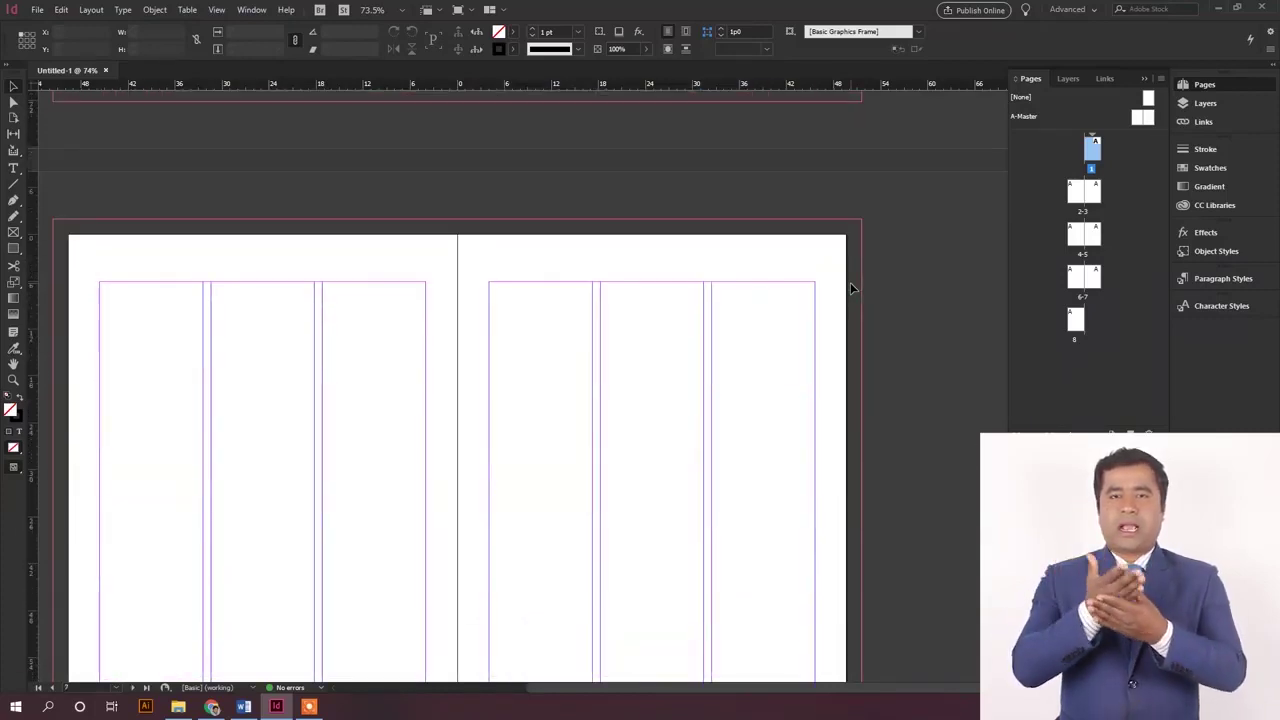
pyautogui.scroll(3, 850, 282)
pyautogui.scroll(4, 846, 288)
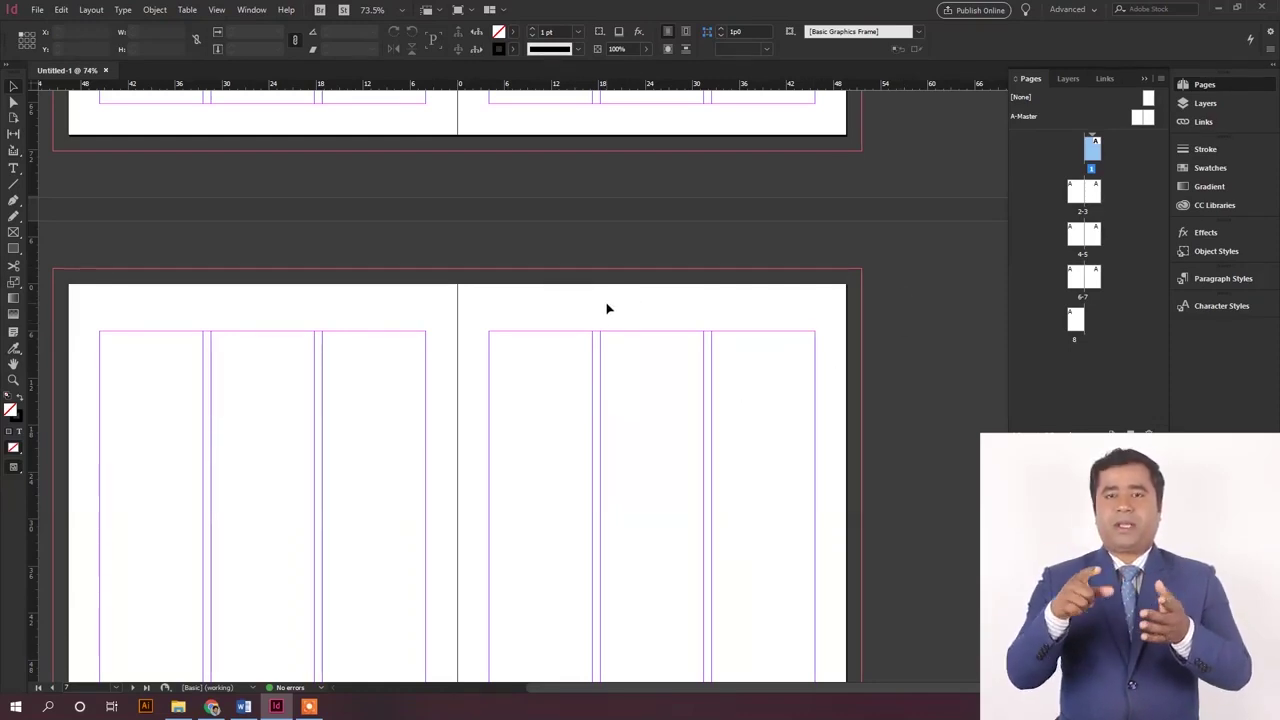
pyautogui.scroll(-5, 613, 308)
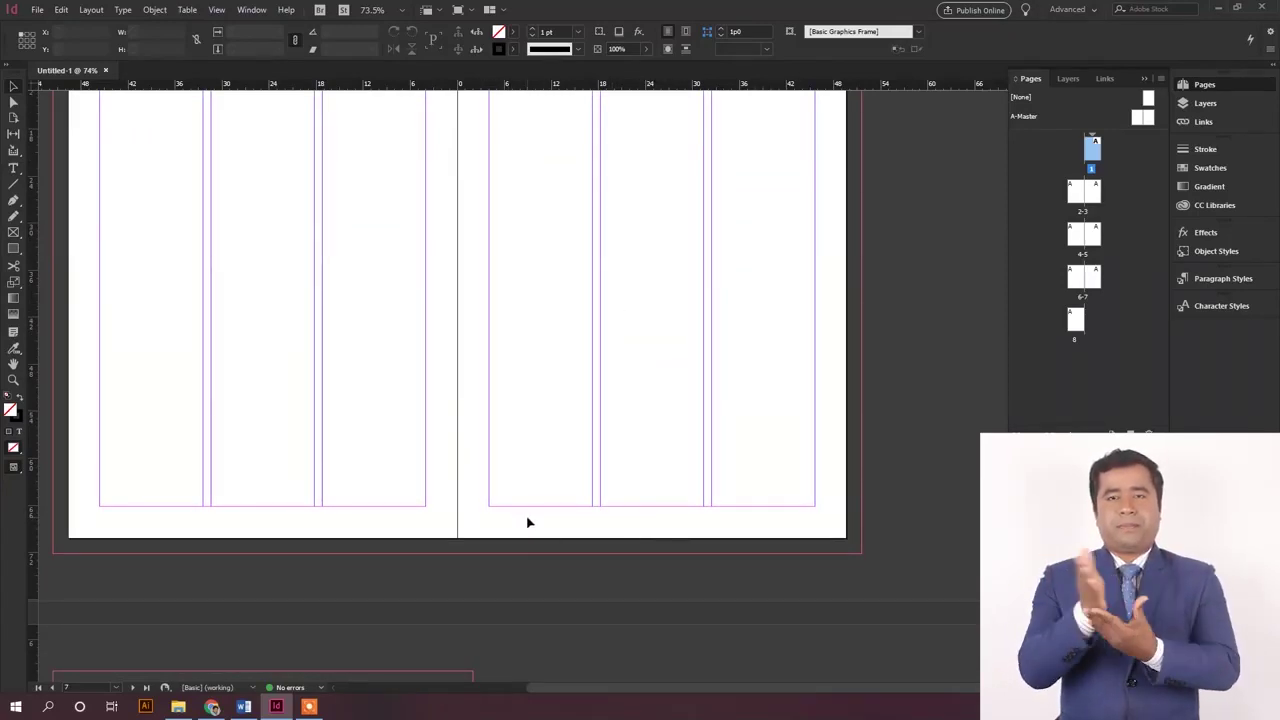
pyautogui.scroll(-5, 529, 522)
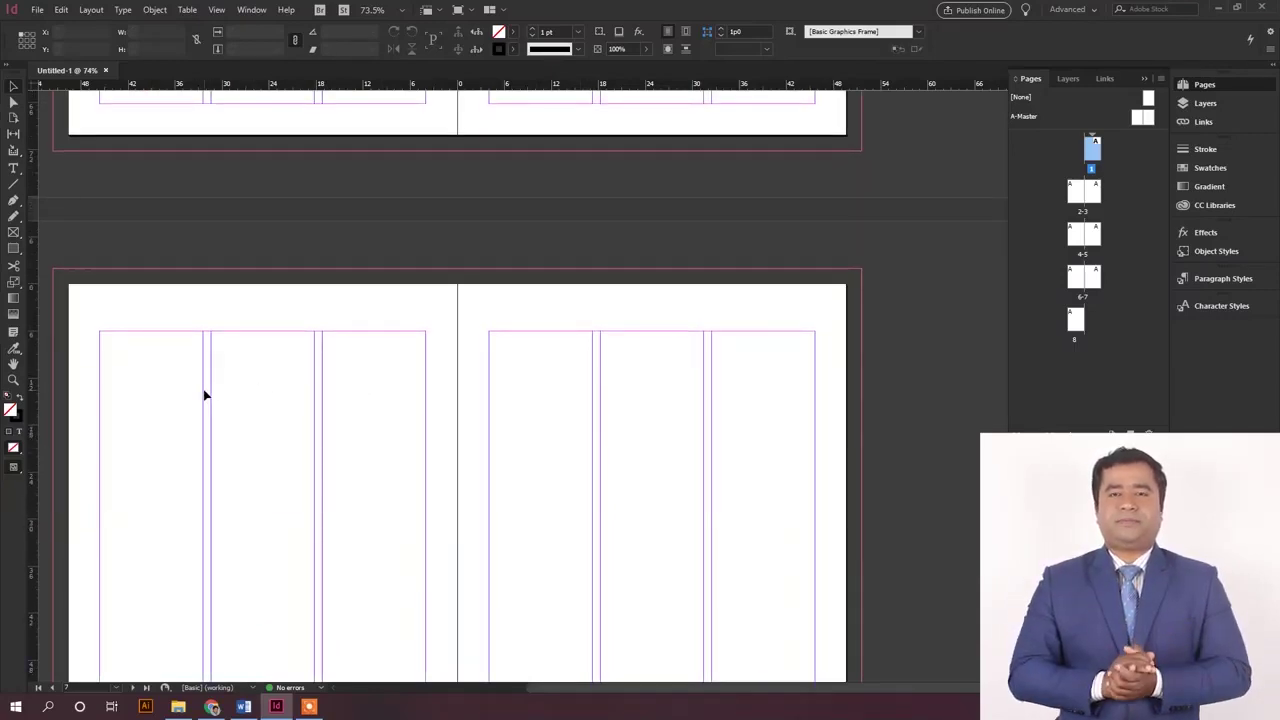
pyautogui.scroll(-5, 611, 371)
pyautogui.scroll(3, 640, 347)
pyautogui.scroll(3, 655, 358)
pyautogui.scroll(-4, 708, 365)
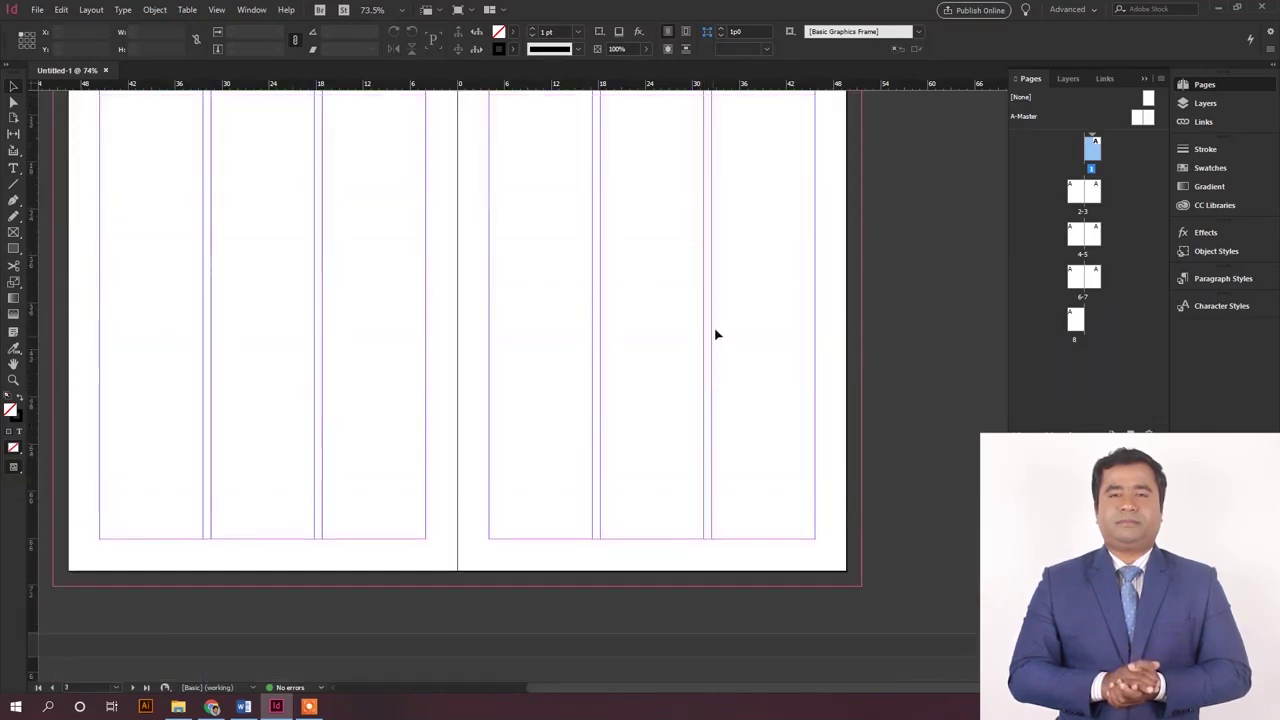
pyautogui.scroll(3, 715, 335)
pyautogui.scroll(8, 720, 328)
pyautogui.scroll(-1, 722, 331)
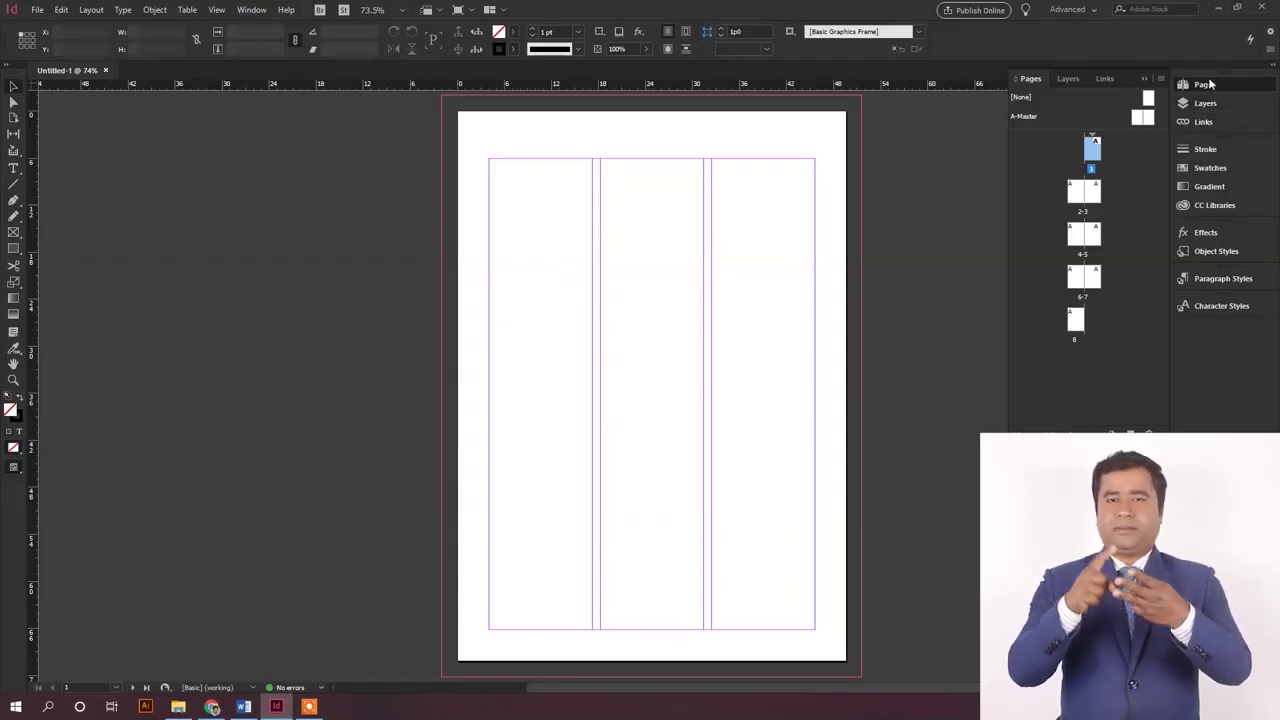
# Step: Add one new page after page 1 and another one after page 7
pyautogui.click(251, 9)
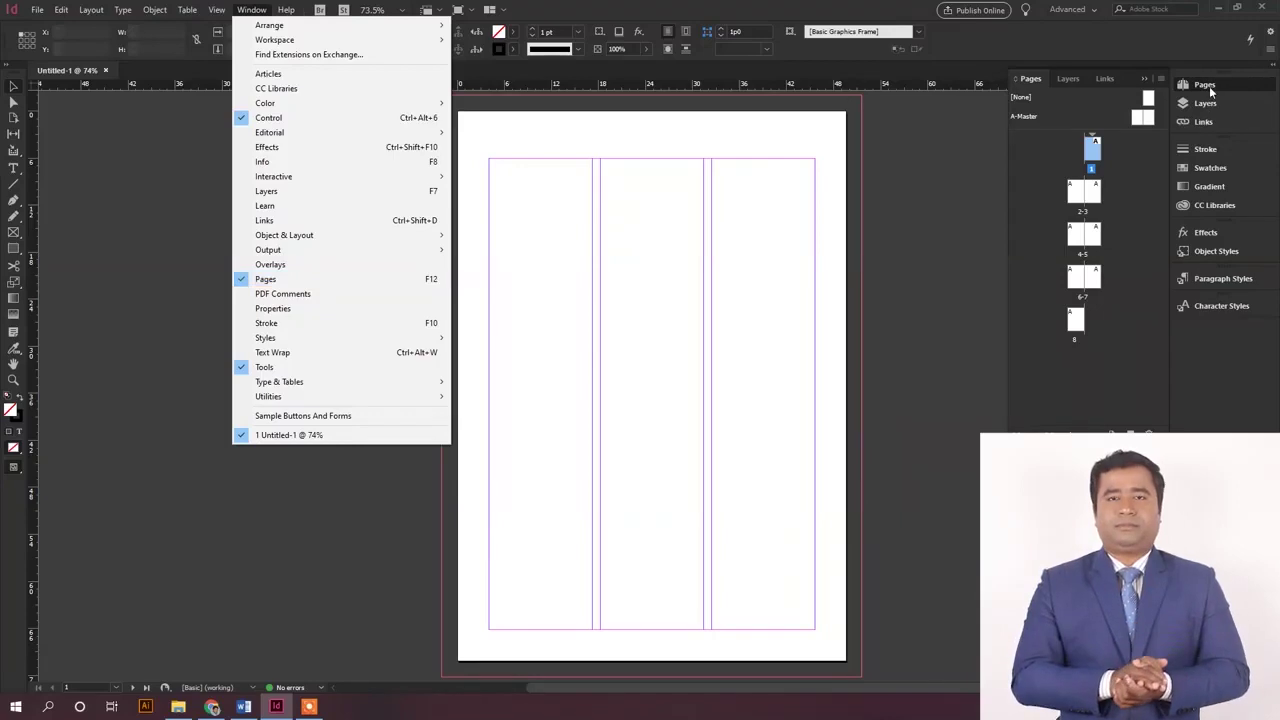
pyautogui.click(1150, 183)
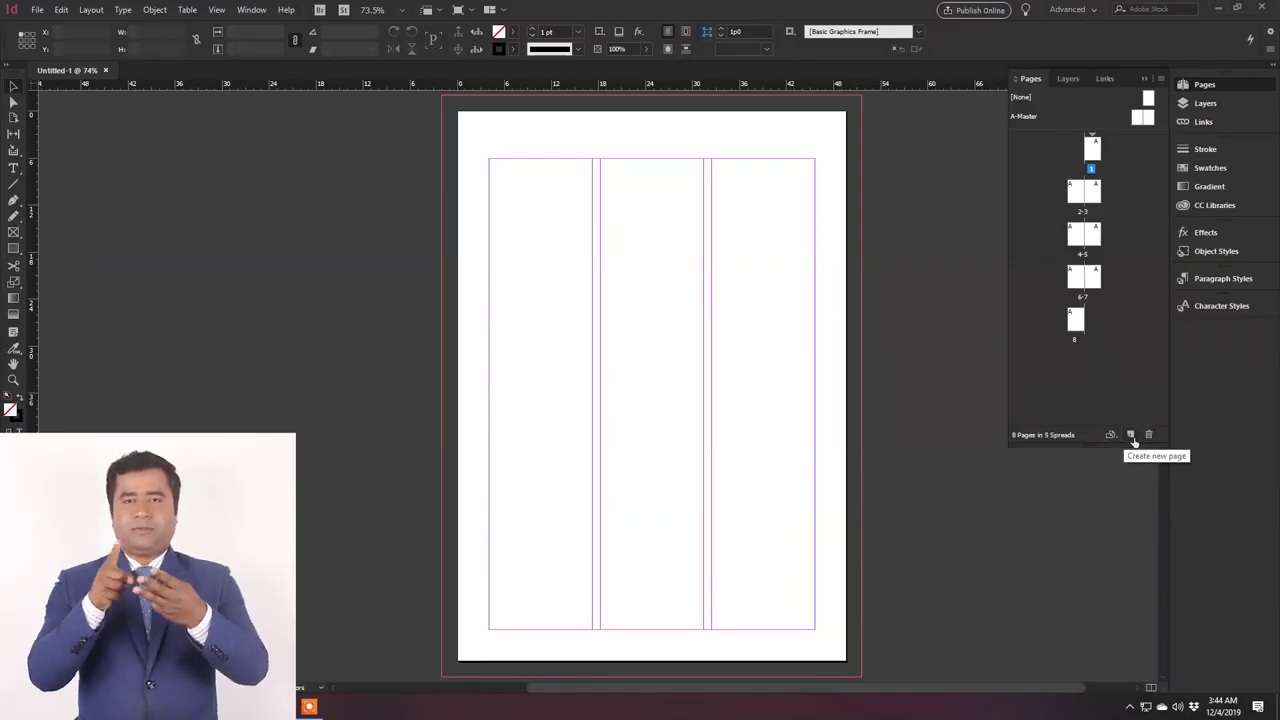
pyautogui.click(1131, 437)
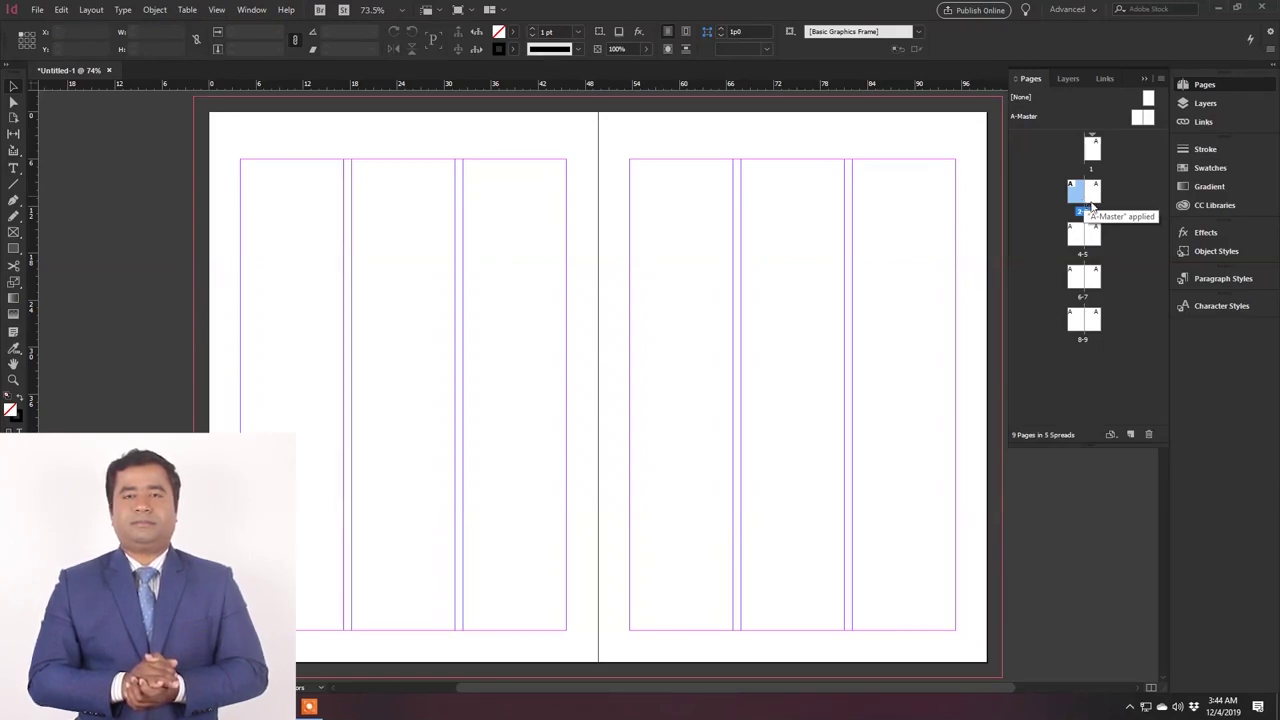
pyautogui.click(1096, 279)
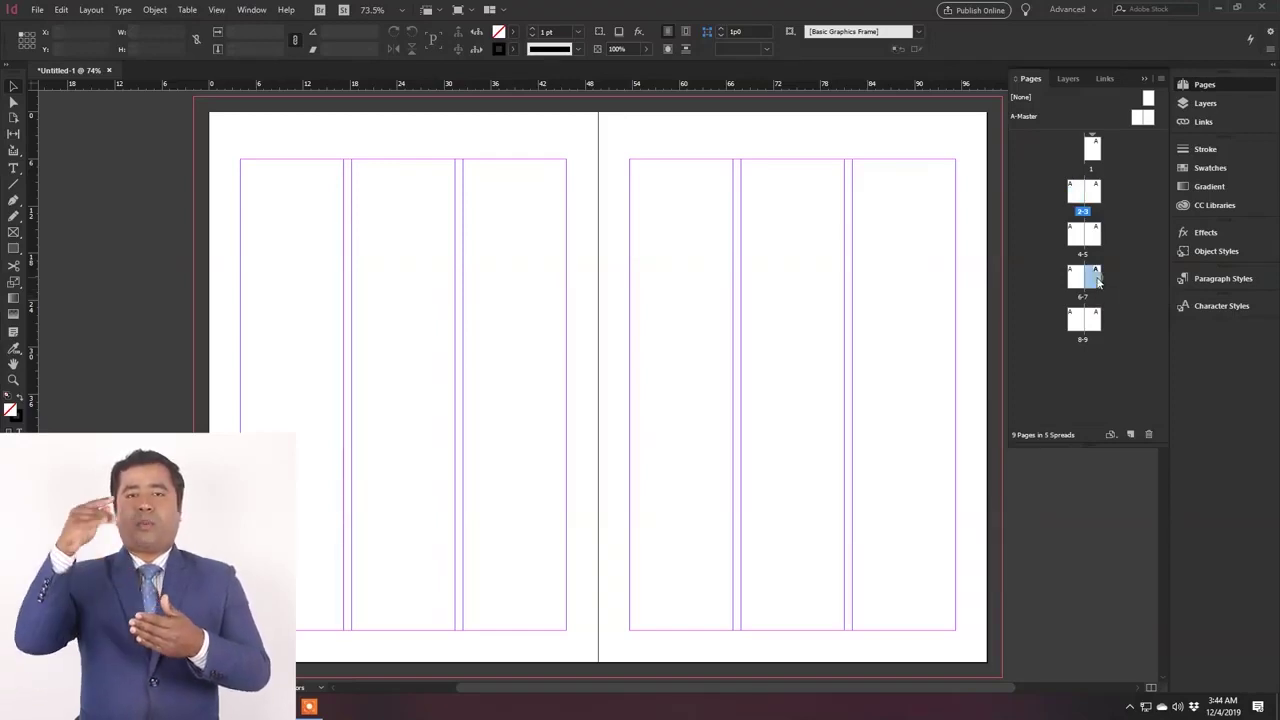
pyautogui.click(1133, 433)
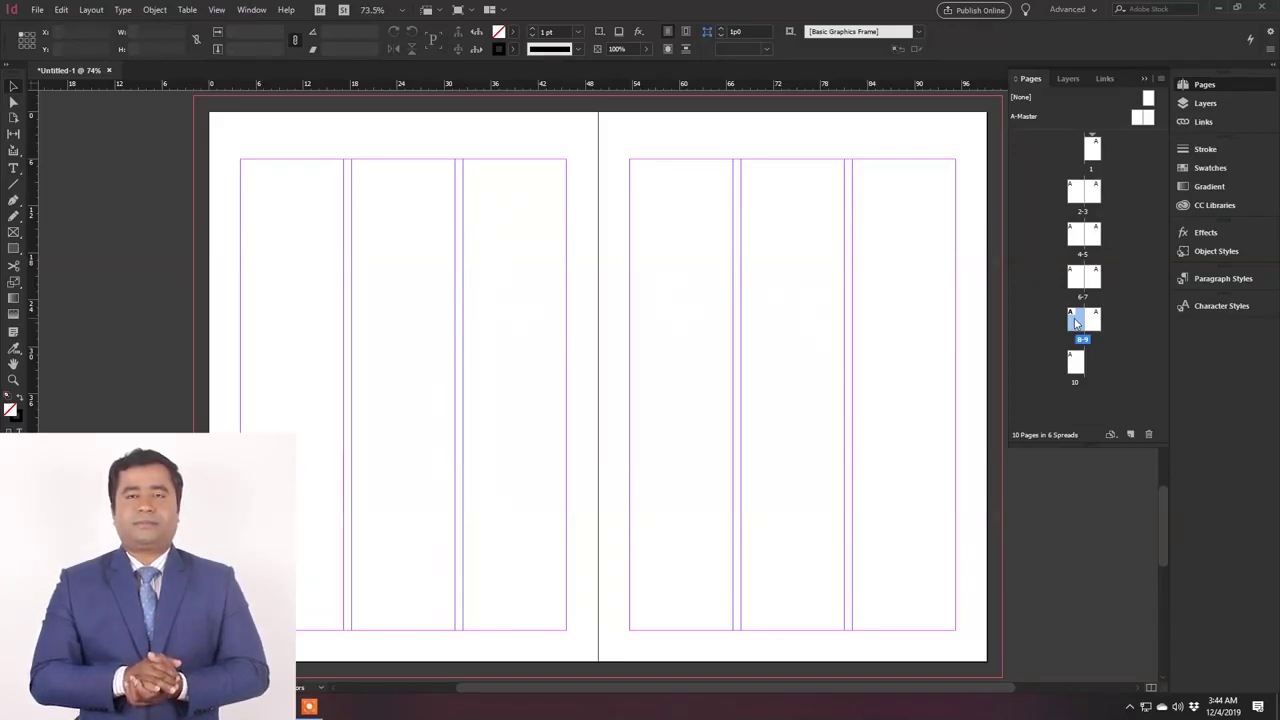
# Step: Insert 6 pages based on A-Master after page 4 and check the new spreads in the page overview
pyautogui.click(1161, 80)
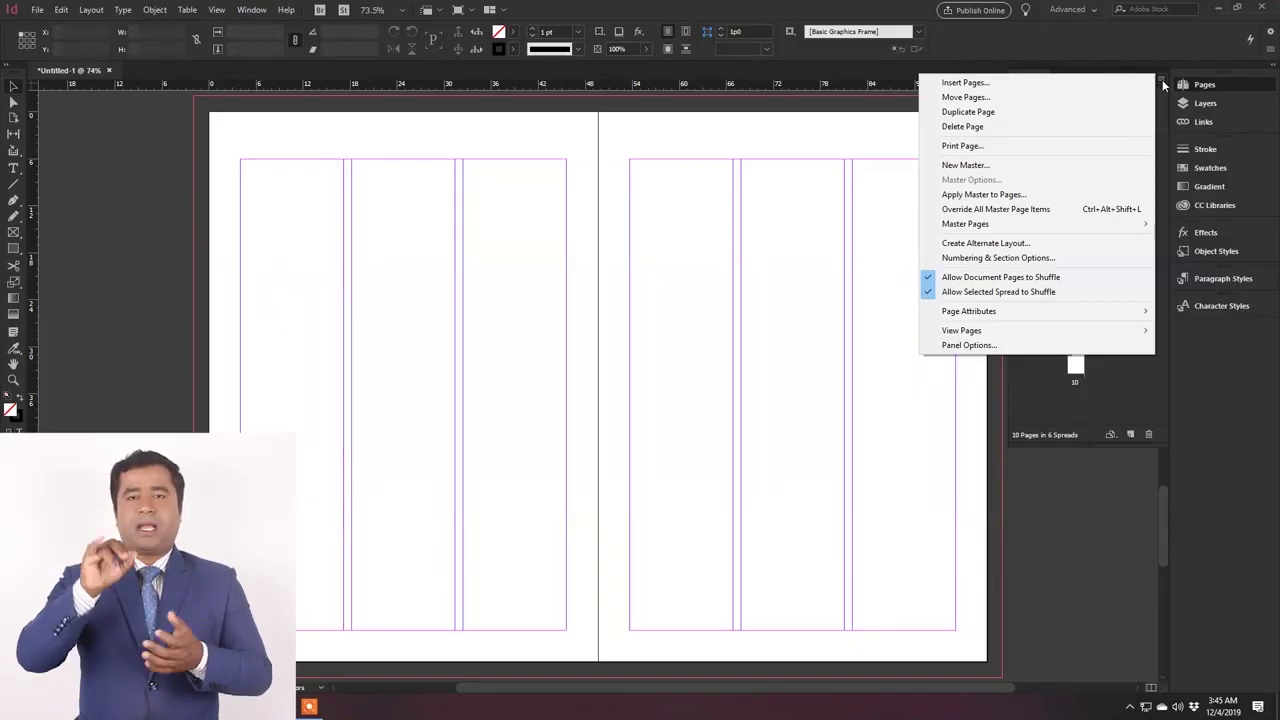
pyautogui.click(983, 88)
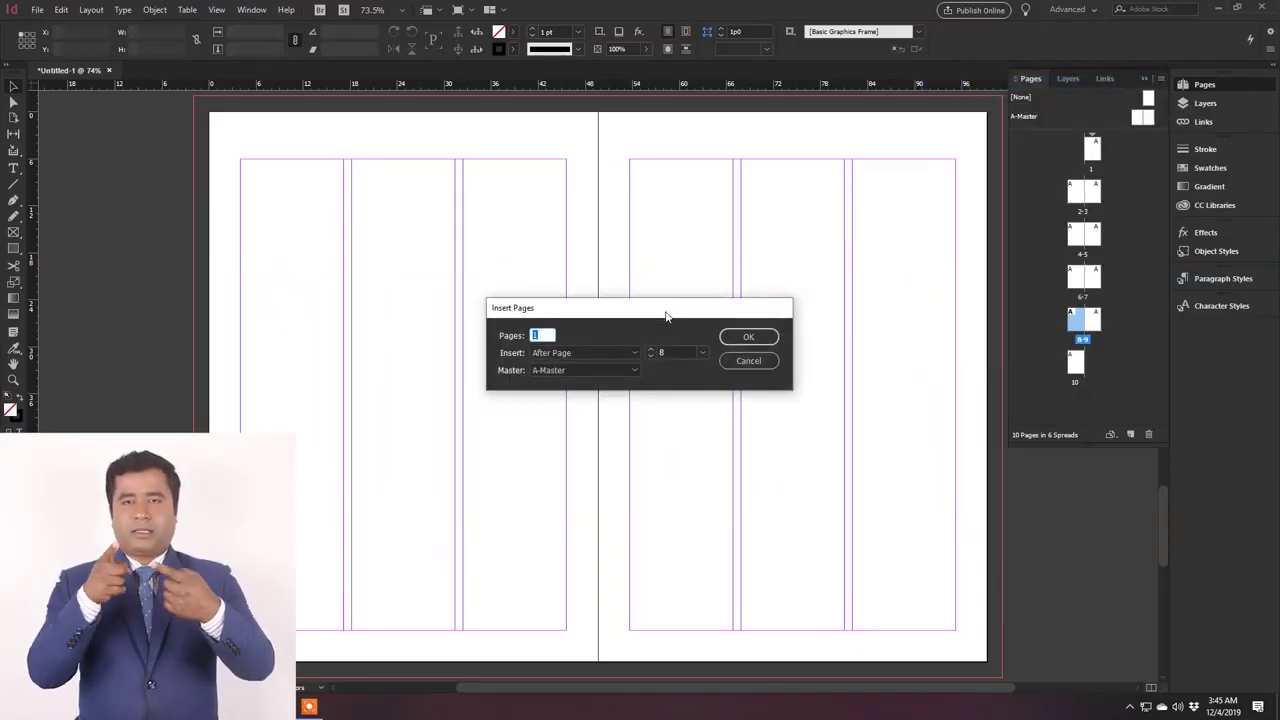
pyautogui.moveTo(666, 307); pyautogui.dragTo(566, 231)
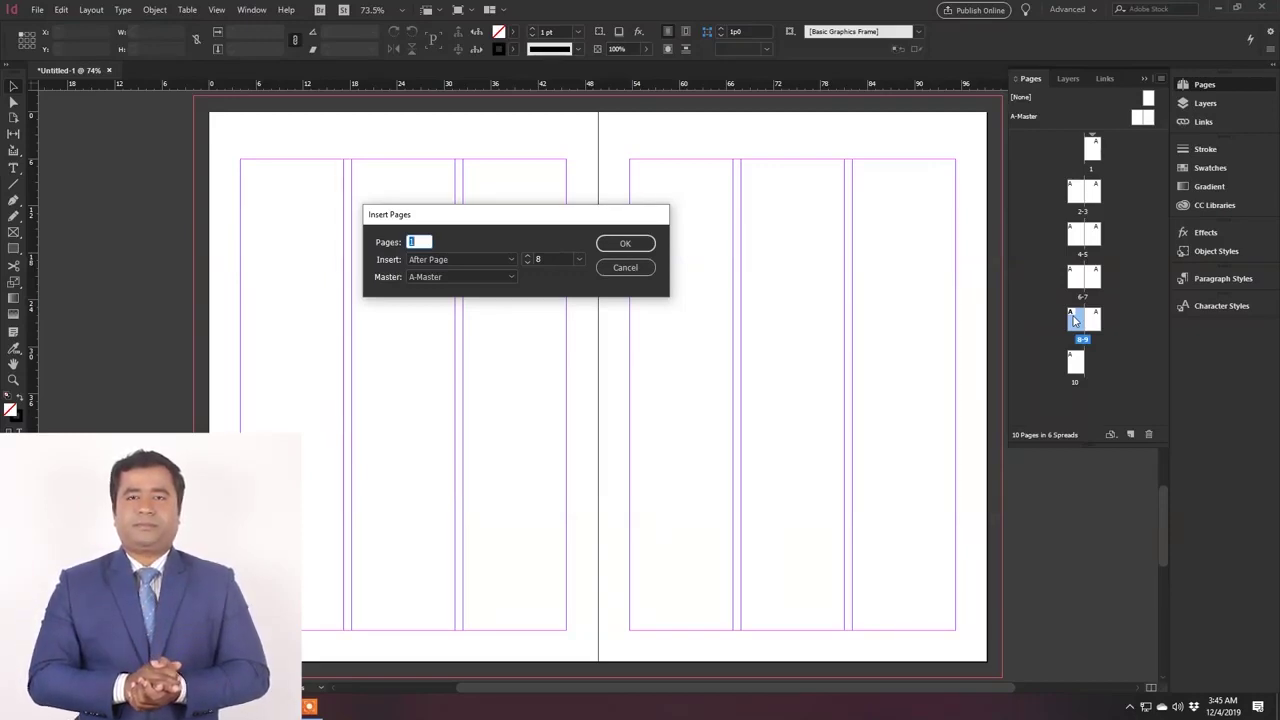
pyautogui.write('6')
pyautogui.doubleClick(558, 258)
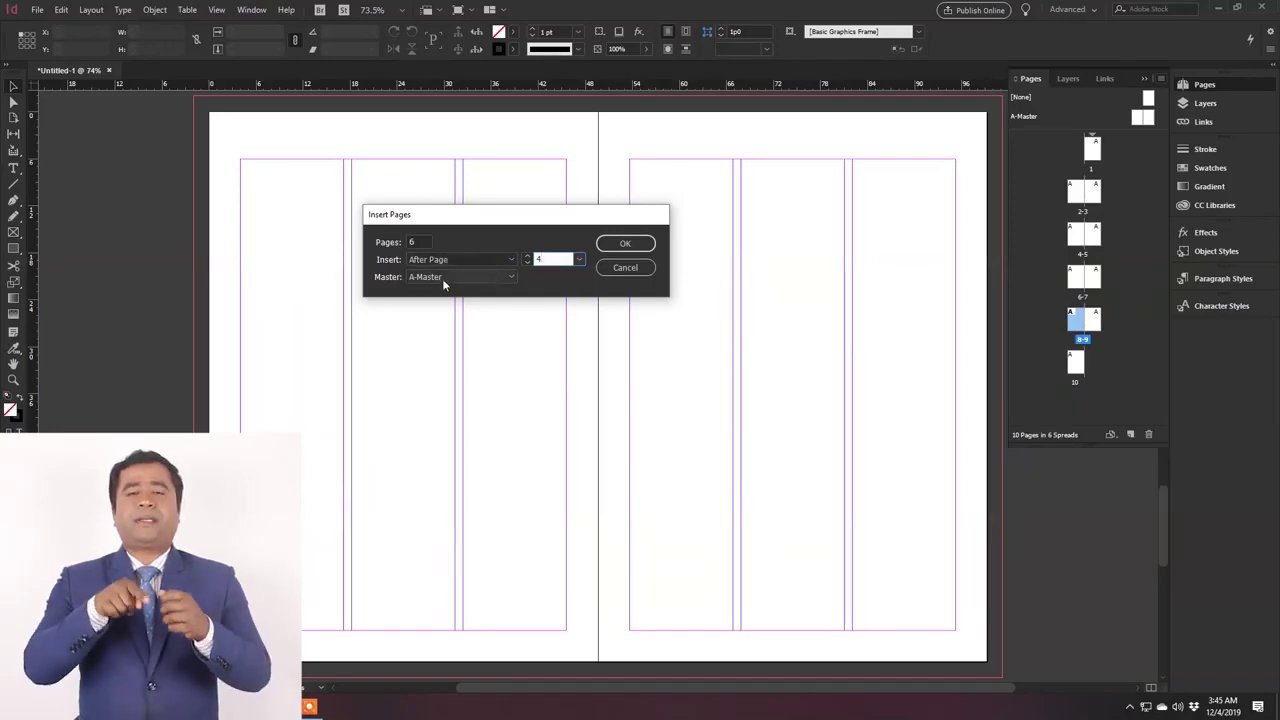
pyautogui.click(478, 277)
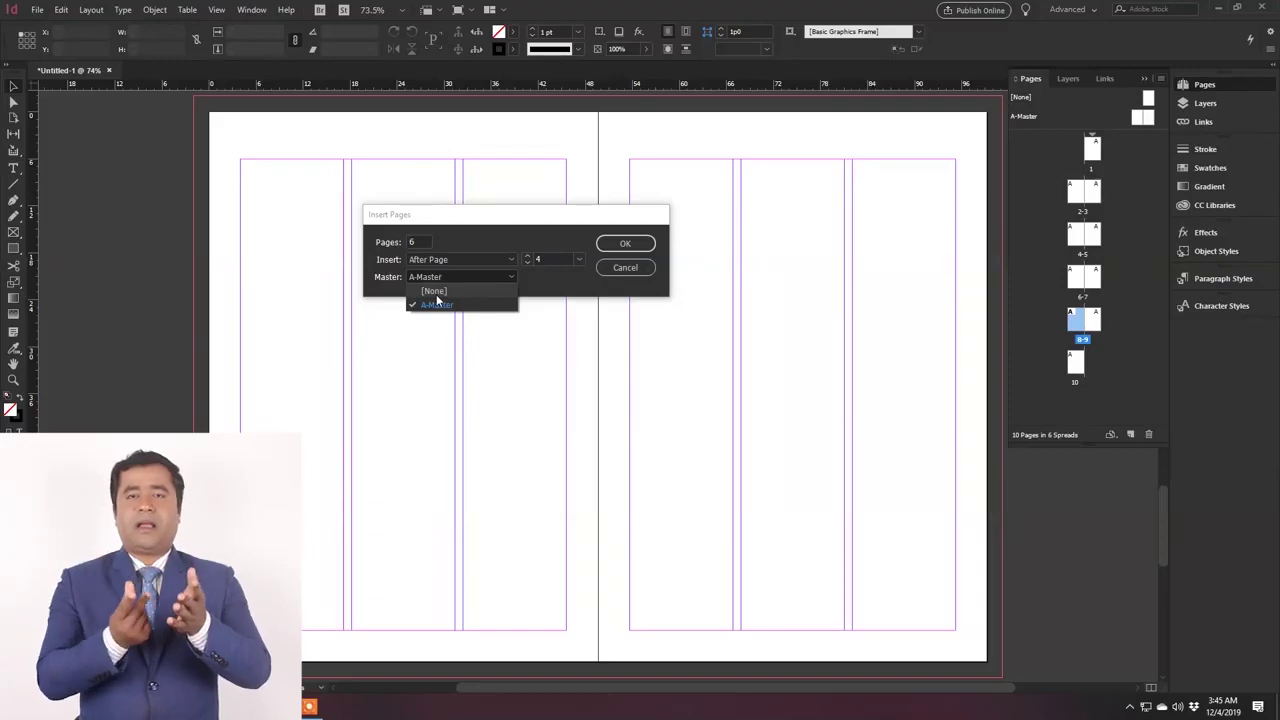
pyautogui.click(535, 287)
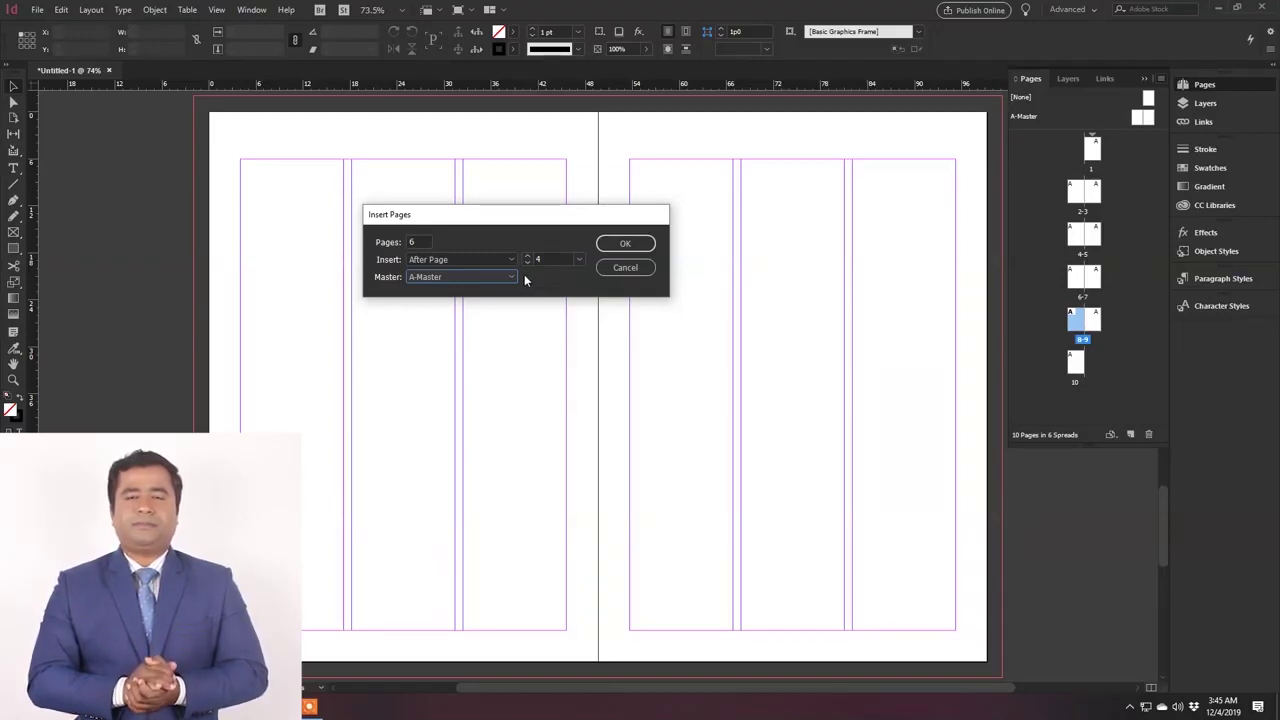
pyautogui.click(633, 246)
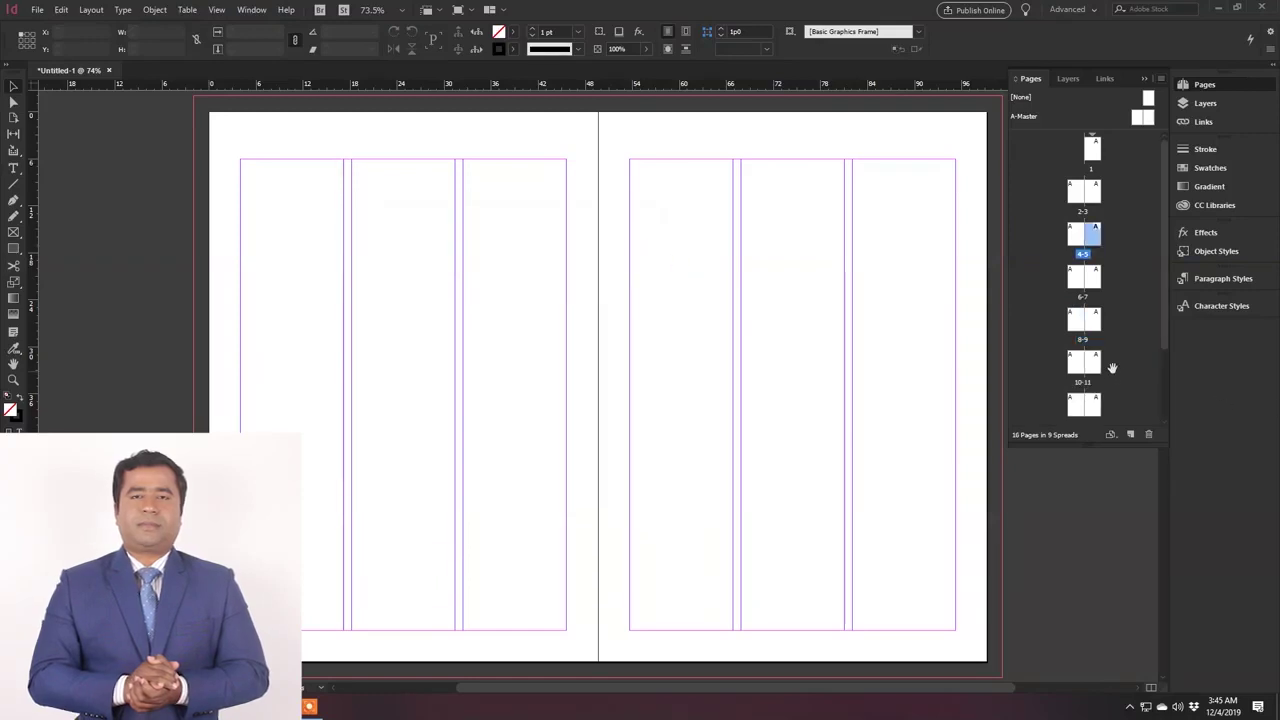
pyautogui.scroll(-1, 1110, 365)
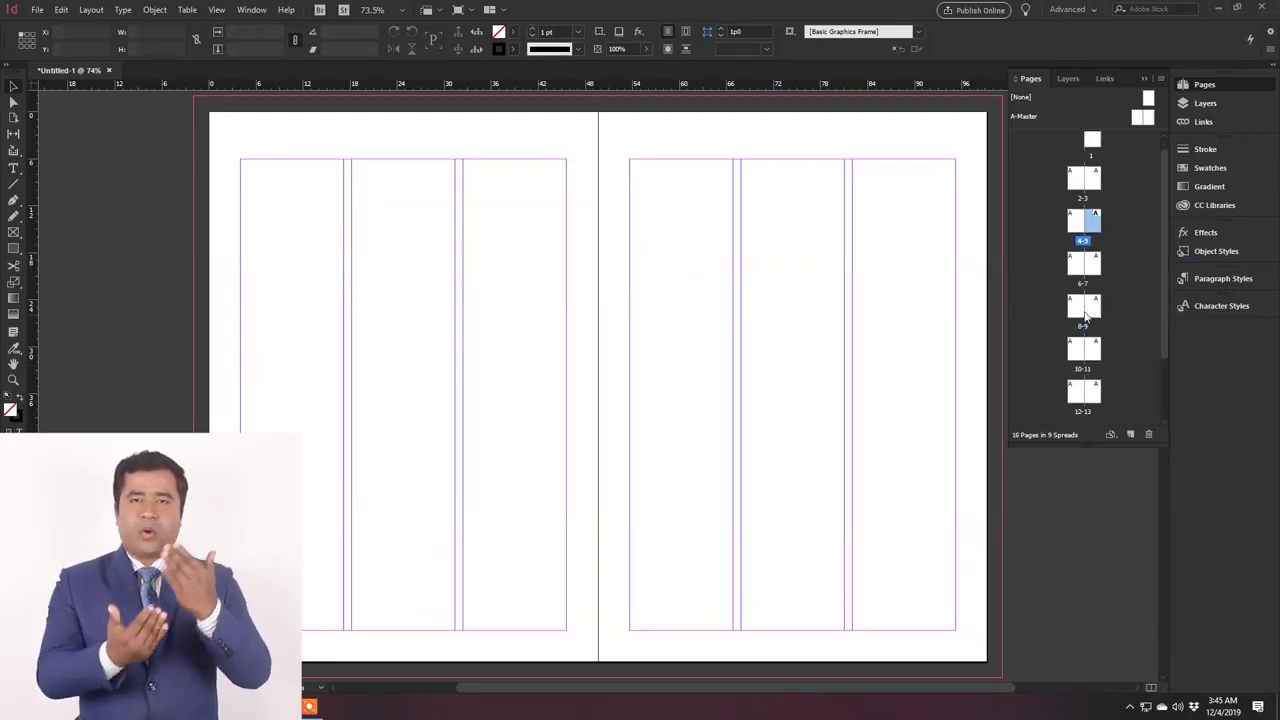
pyautogui.scroll(-1, 1105, 320)
pyautogui.scroll(-5, 1105, 320)
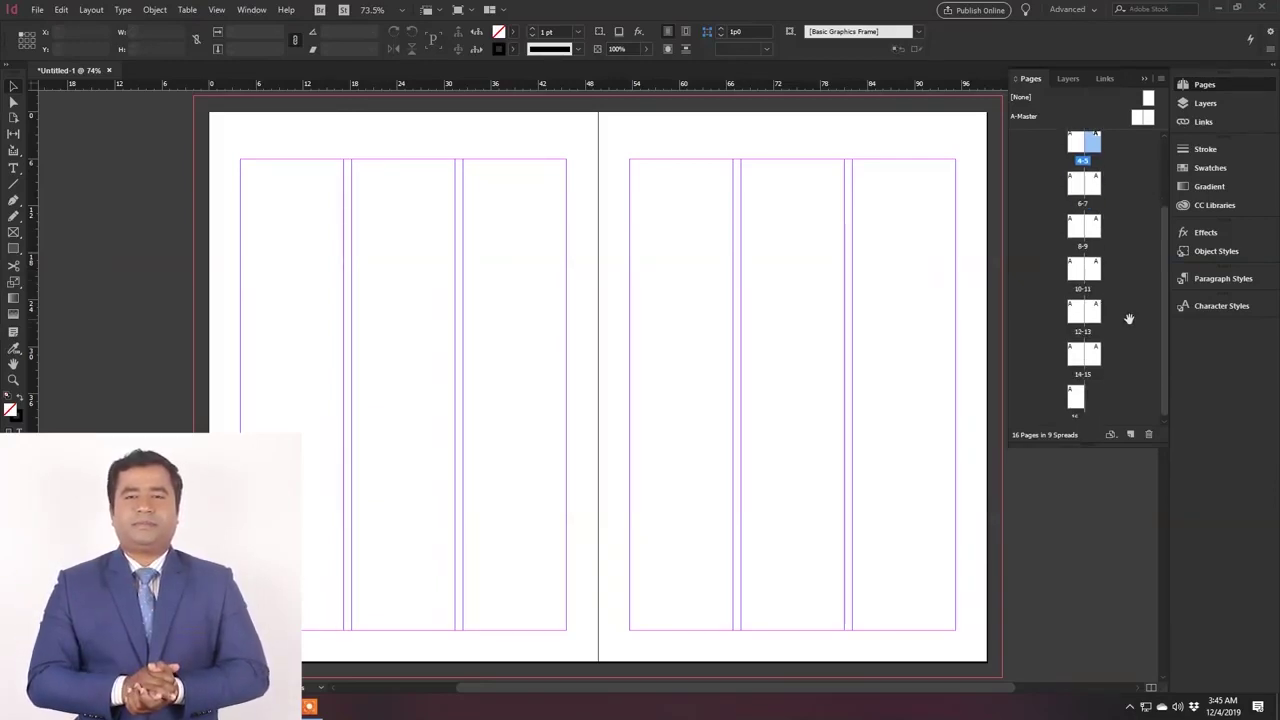
pyautogui.scroll(-1, 1120, 318)
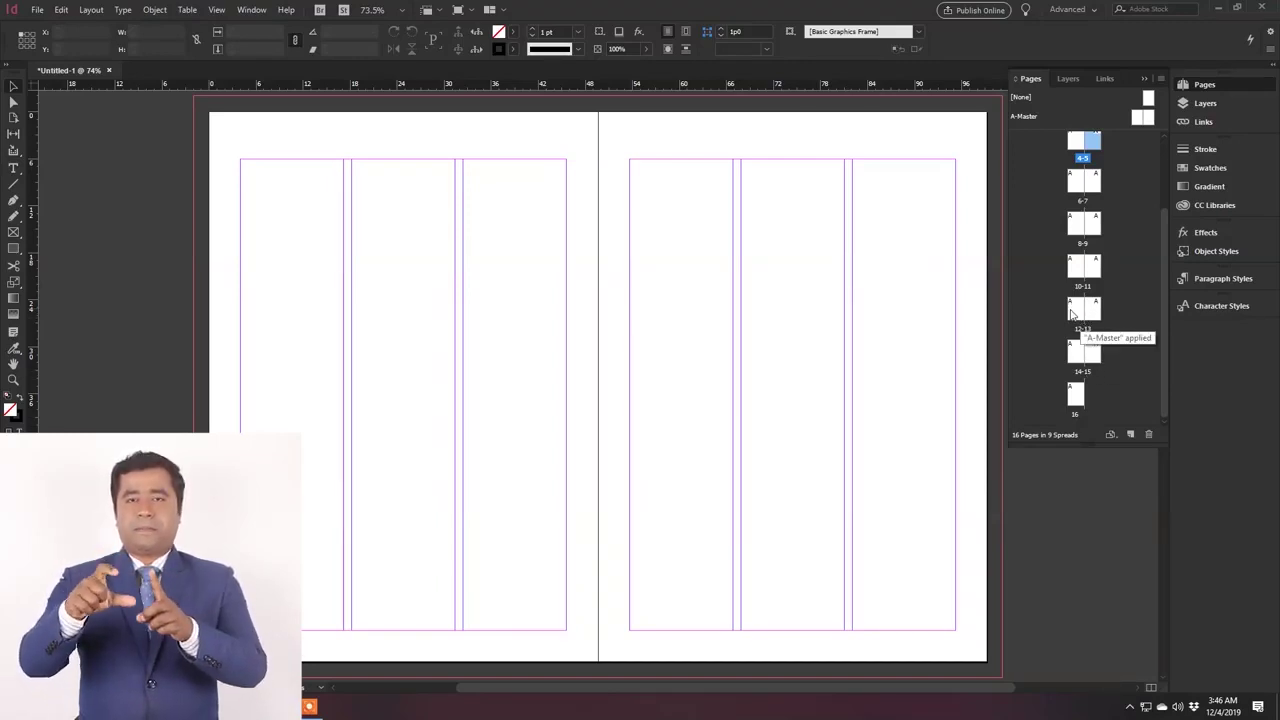
# Step: Delete pages 13 to 16 from the end of the document
pyautogui.click(1077, 396)
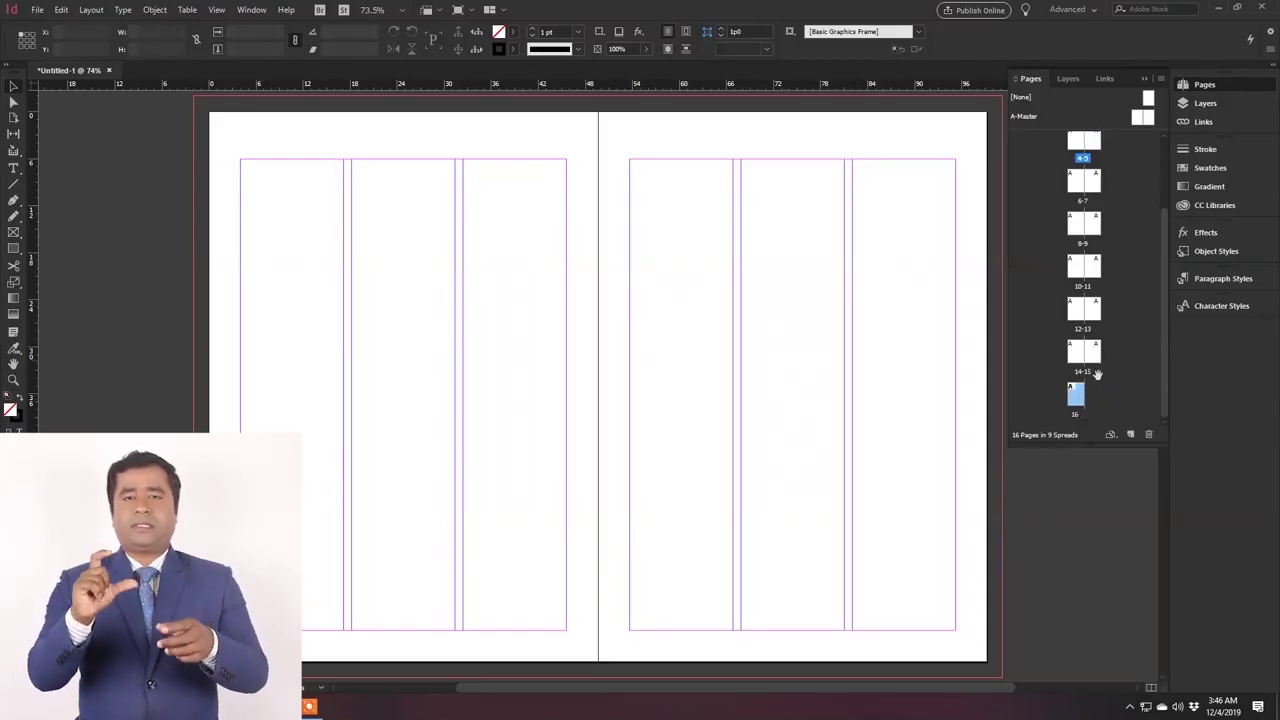
pyautogui.keyDown('shift'); pyautogui.click(1093, 352); pyautogui.keyUp('shift')
pyautogui.keyDown('shift'); pyautogui.click(1071, 356); pyautogui.keyUp('shift')
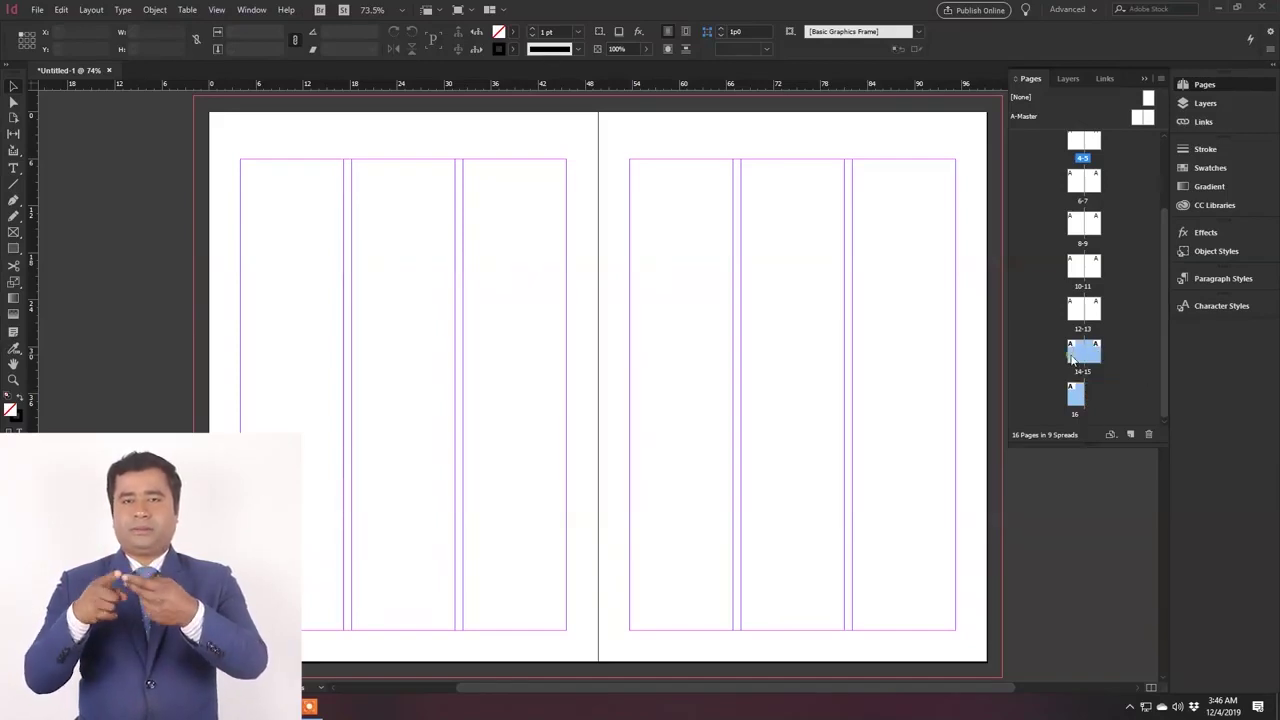
pyautogui.keyDown('shift'); pyautogui.click(1097, 306); pyautogui.keyUp('shift')
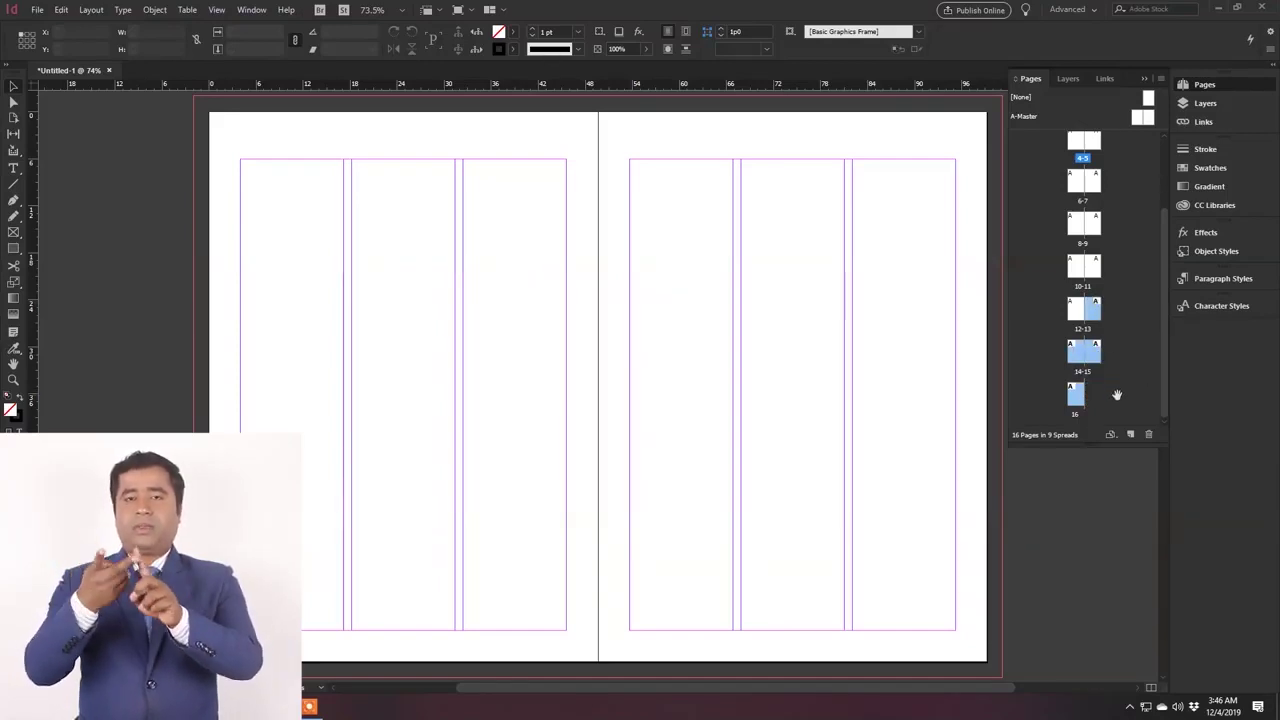
pyautogui.rightClick(1098, 314)
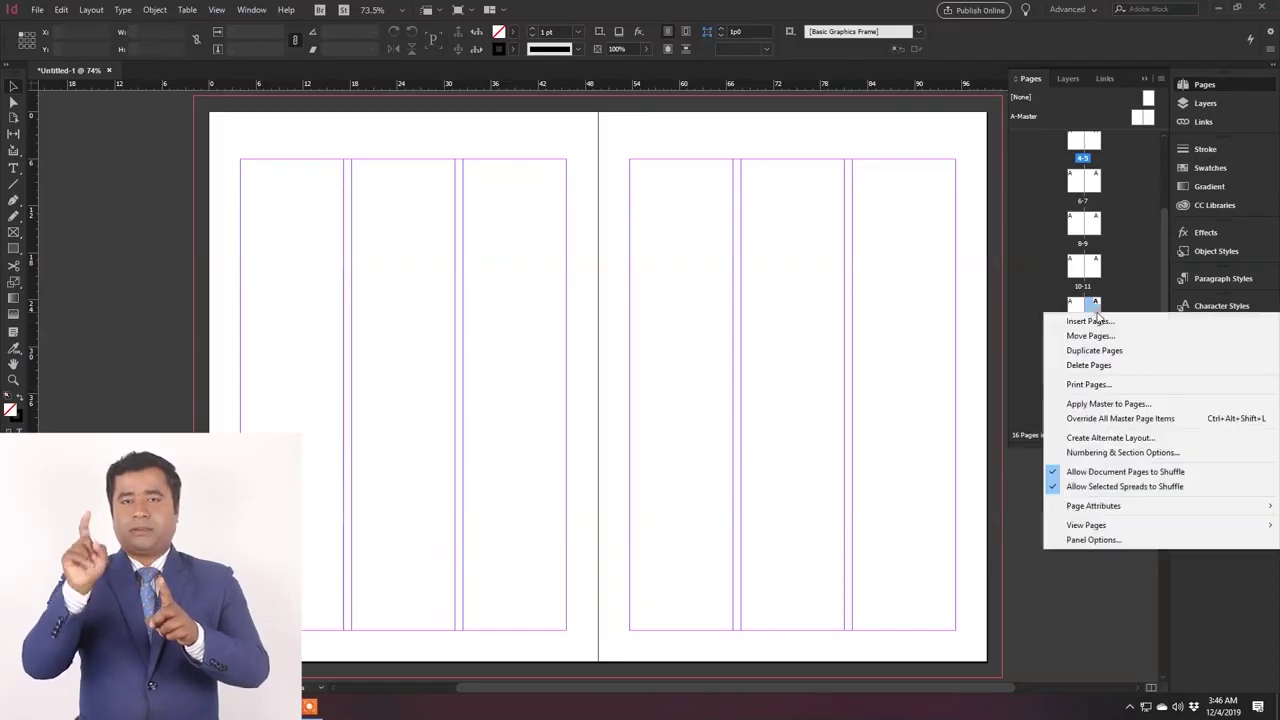
pyautogui.click(1122, 369)
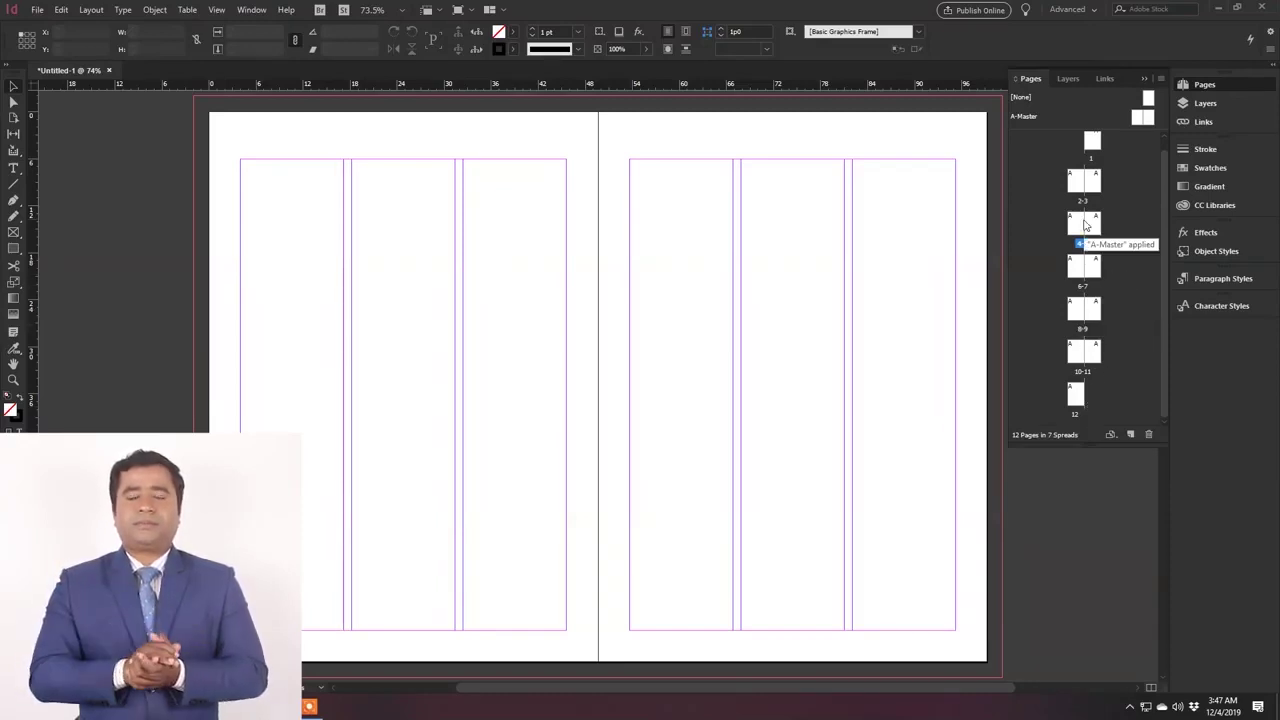
# Step: Move page 8 into the page 5 position after page 4, and delete the page now at position 5
pyautogui.click(1078, 316)
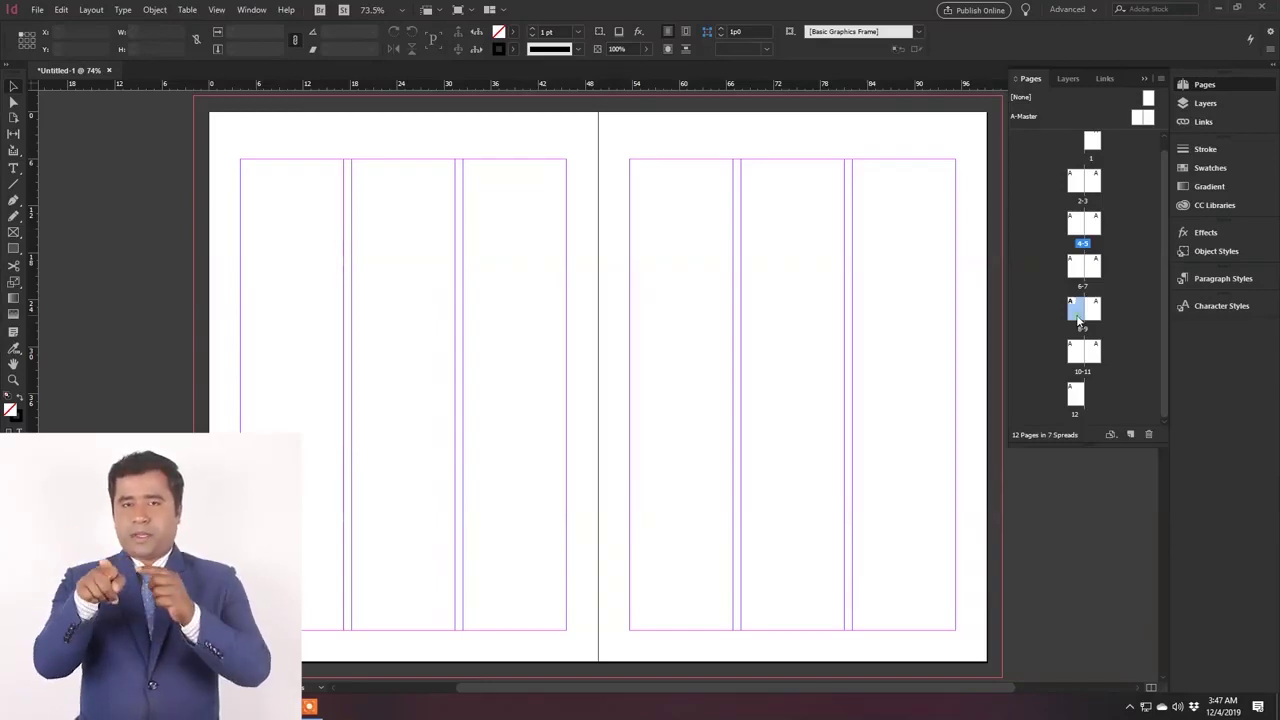
pyautogui.moveTo(1078, 316); pyautogui.dragTo(1092, 228)
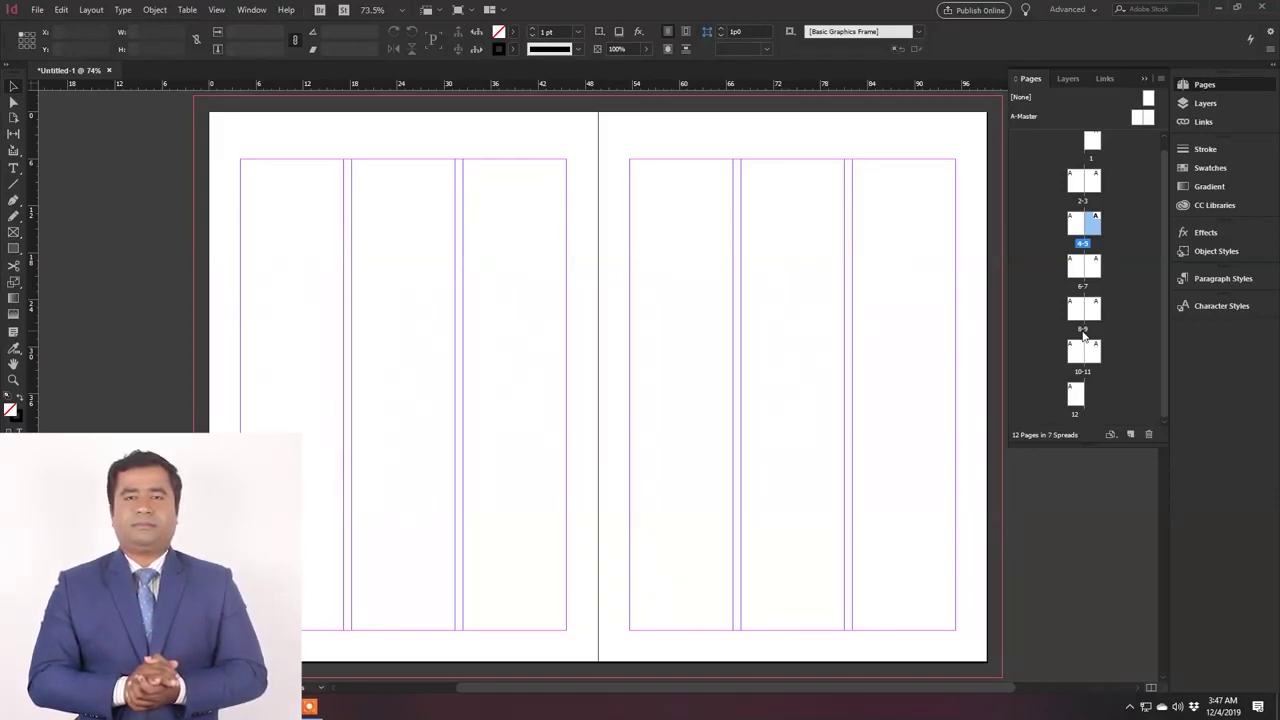
pyautogui.rightClick(1098, 226)
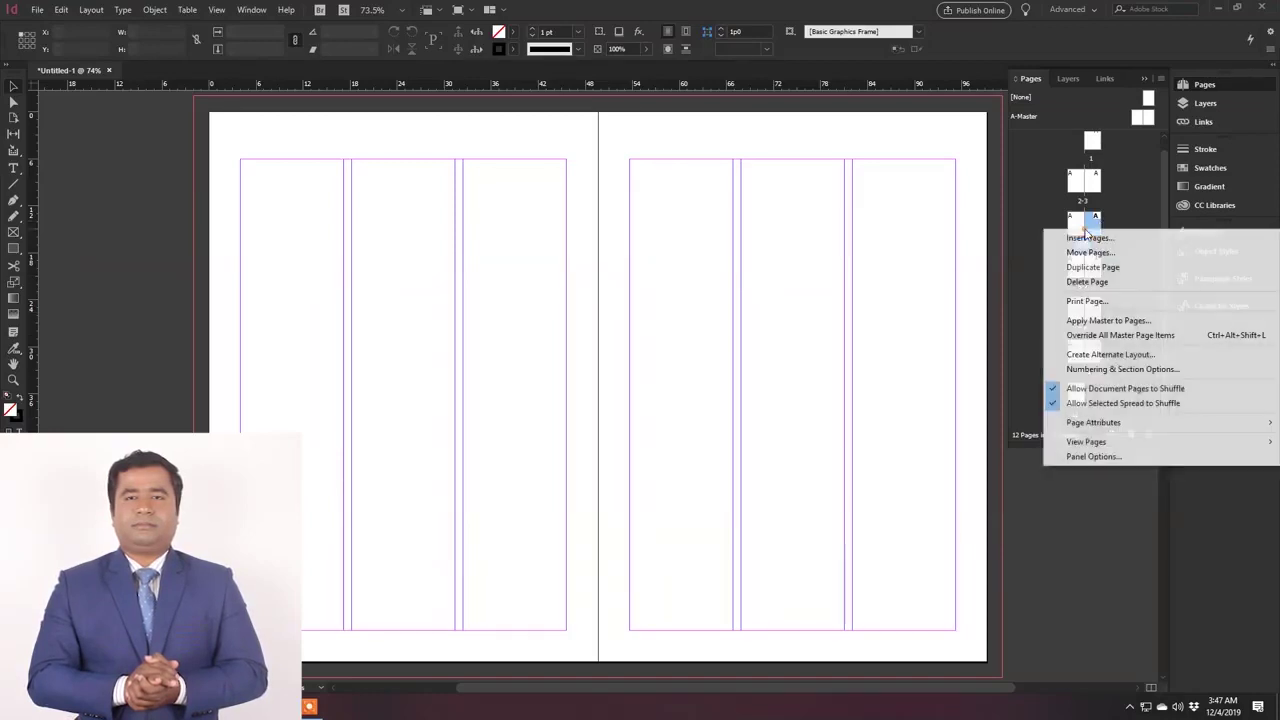
pyautogui.click(1087, 282)
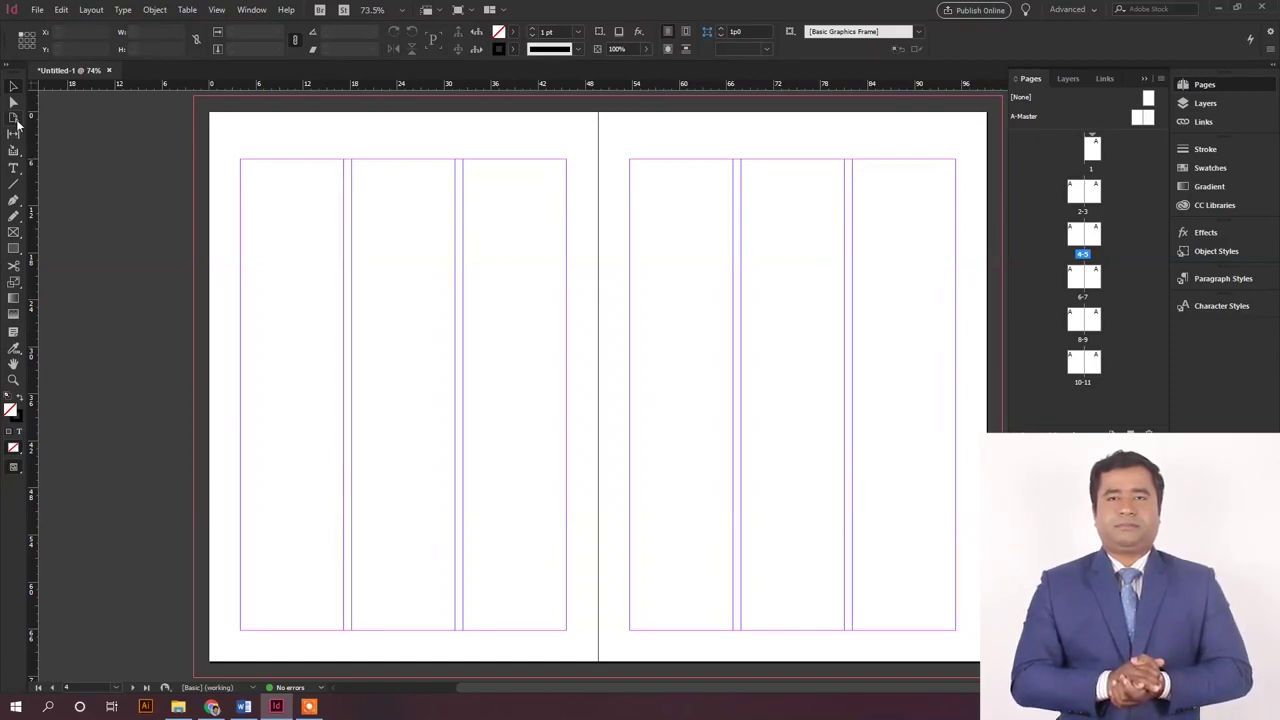
# Step: Resize pages 5 to 8 with the Page tool to a width of 6 in and a height of 9 in
pyautogui.click(16, 120)
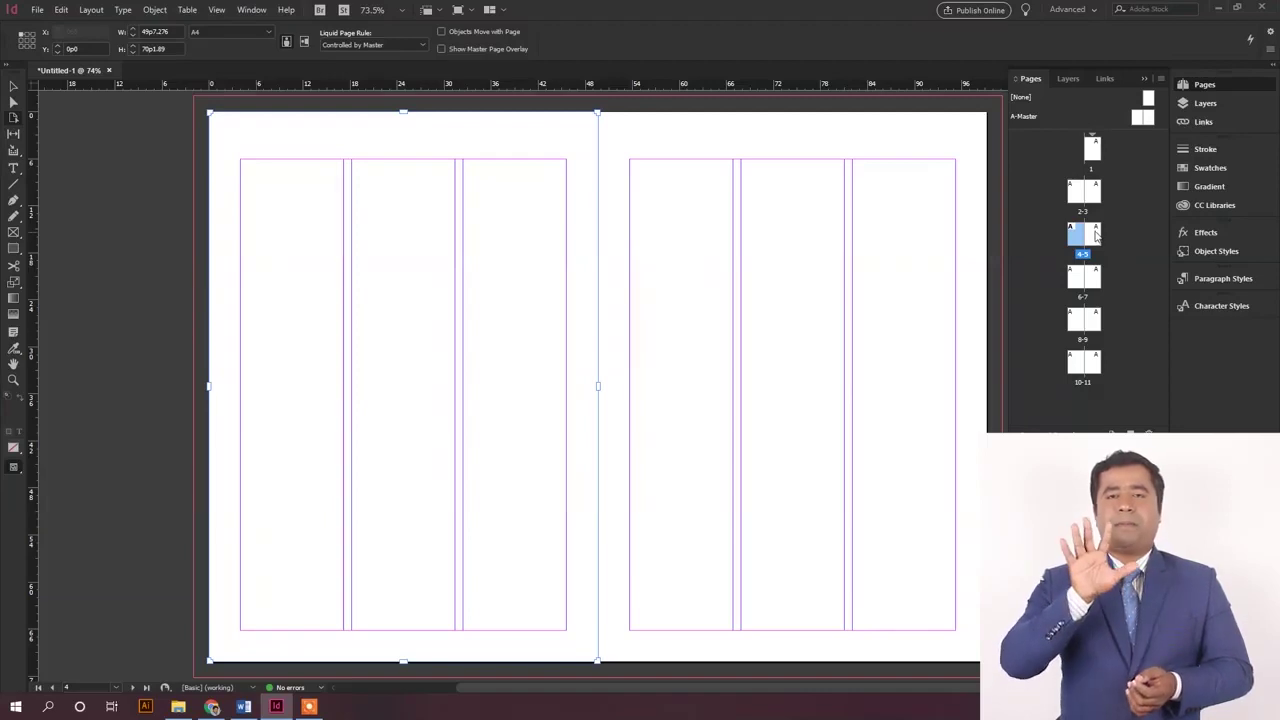
pyautogui.click(1096, 234)
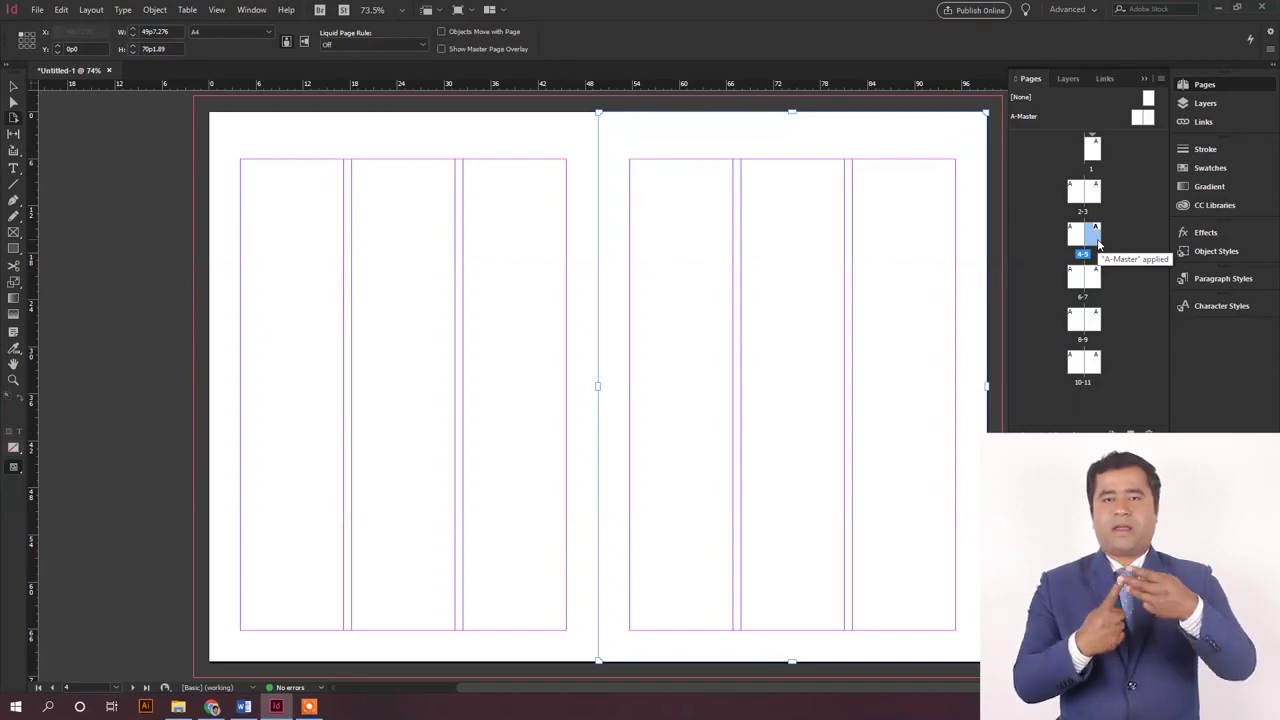
pyautogui.keyDown('shift'); pyautogui.click(1076, 325); pyautogui.keyUp('shift')
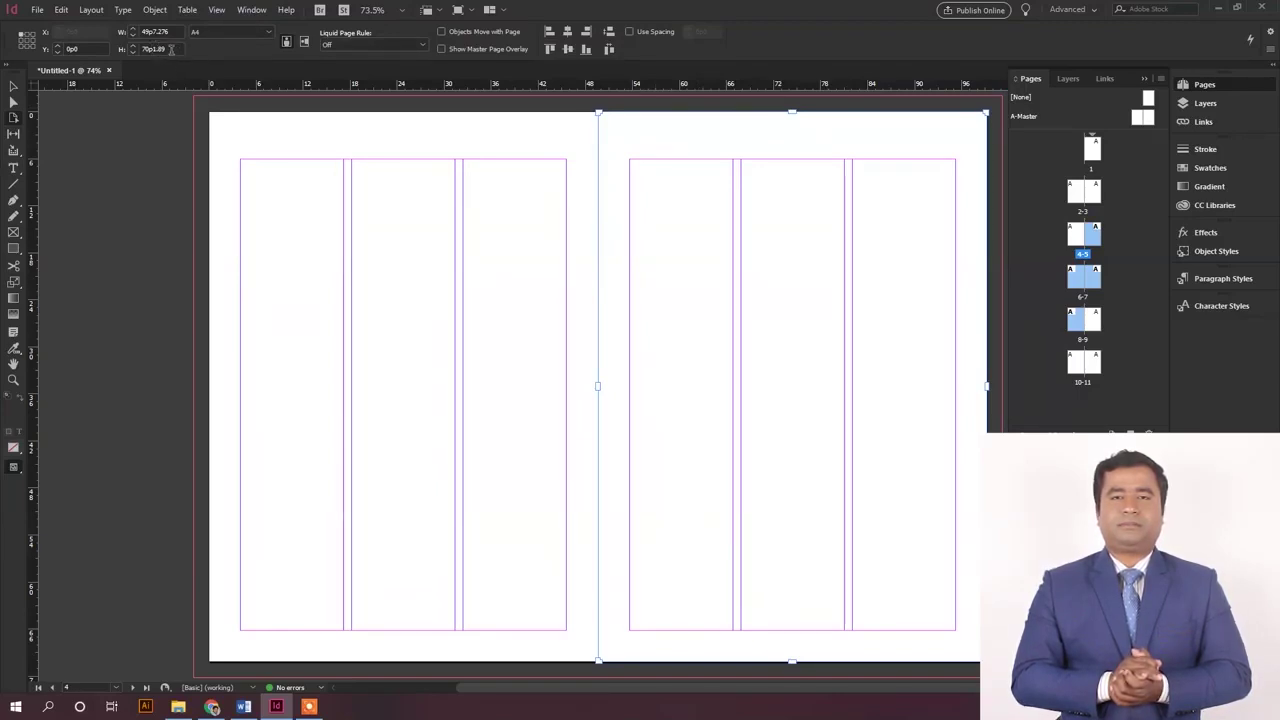
pyautogui.doubleClick(178, 31)
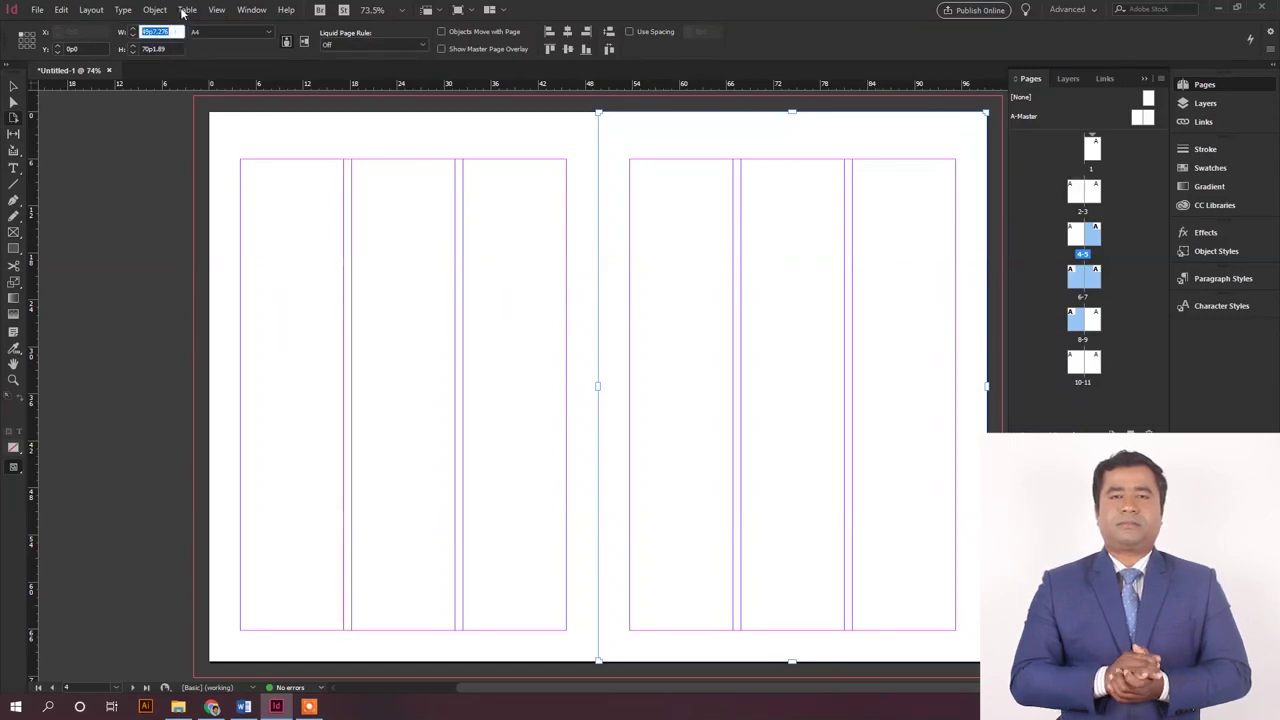
pyautogui.write('6in')
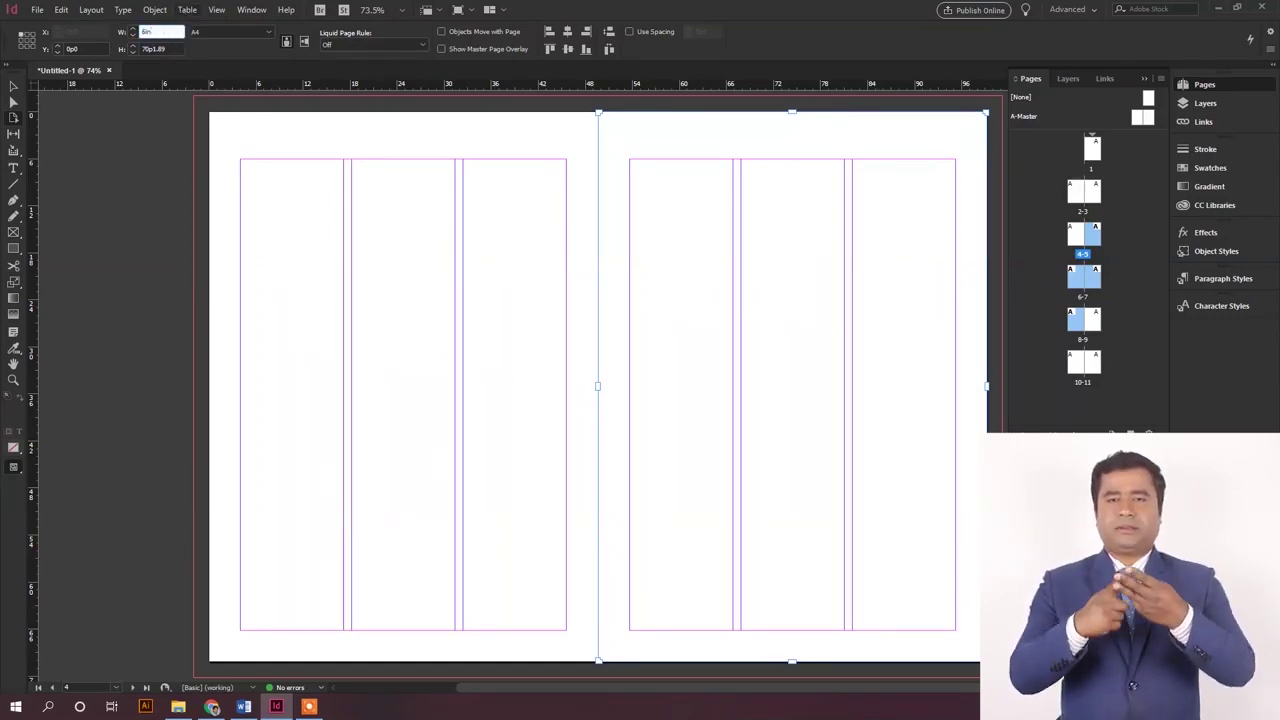
pyautogui.doubleClick(176, 49)
pyautogui.doubleClick(176, 49)
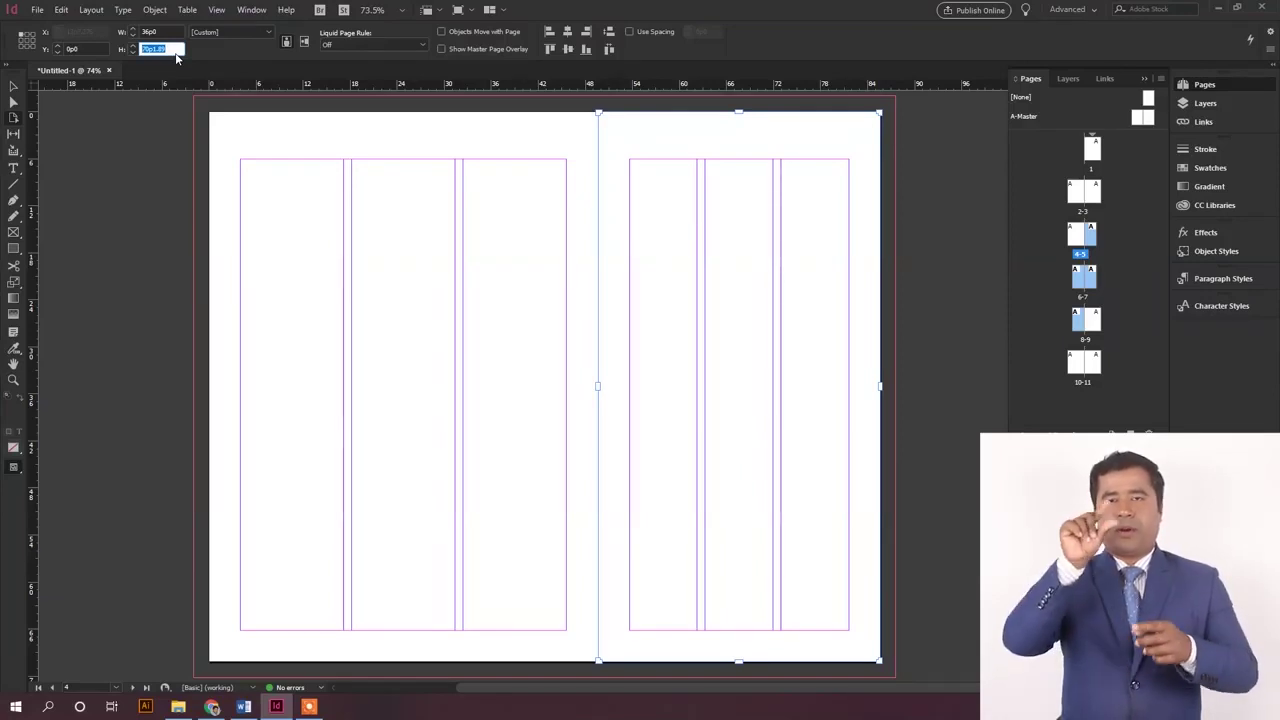
pyautogui.write('5')
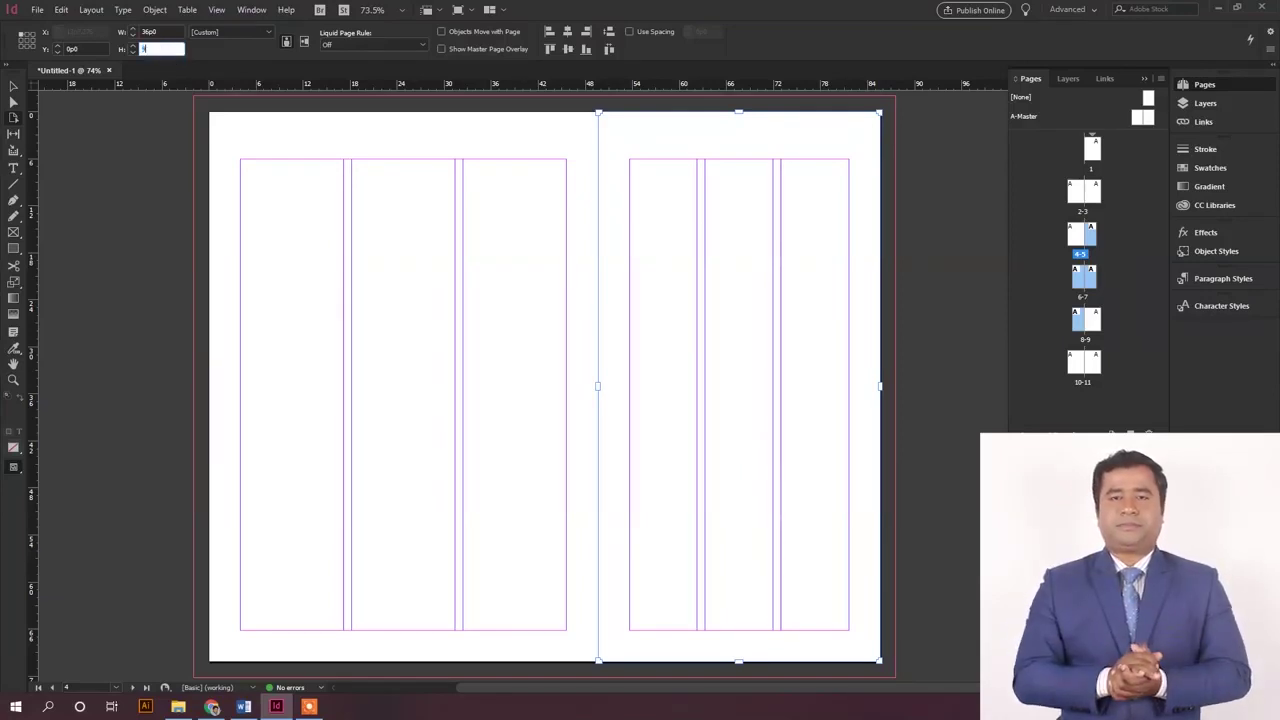
pyautogui.write('in')
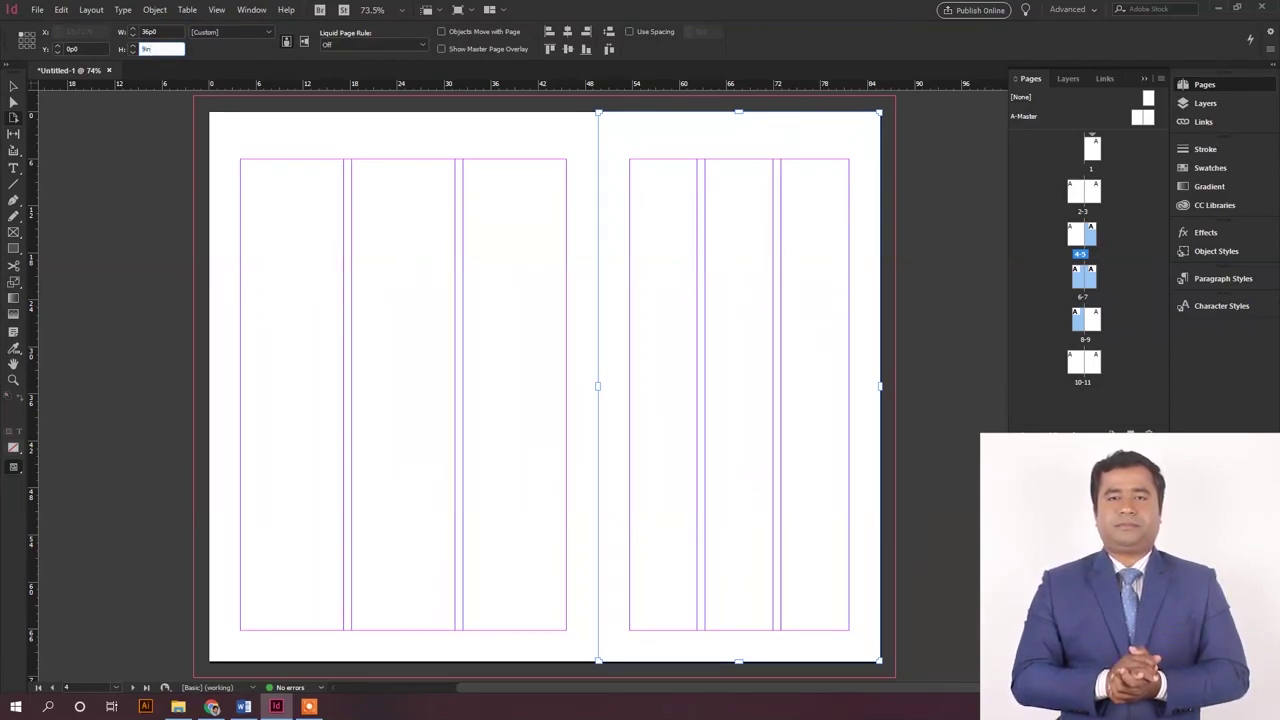
pyautogui.press('Return')
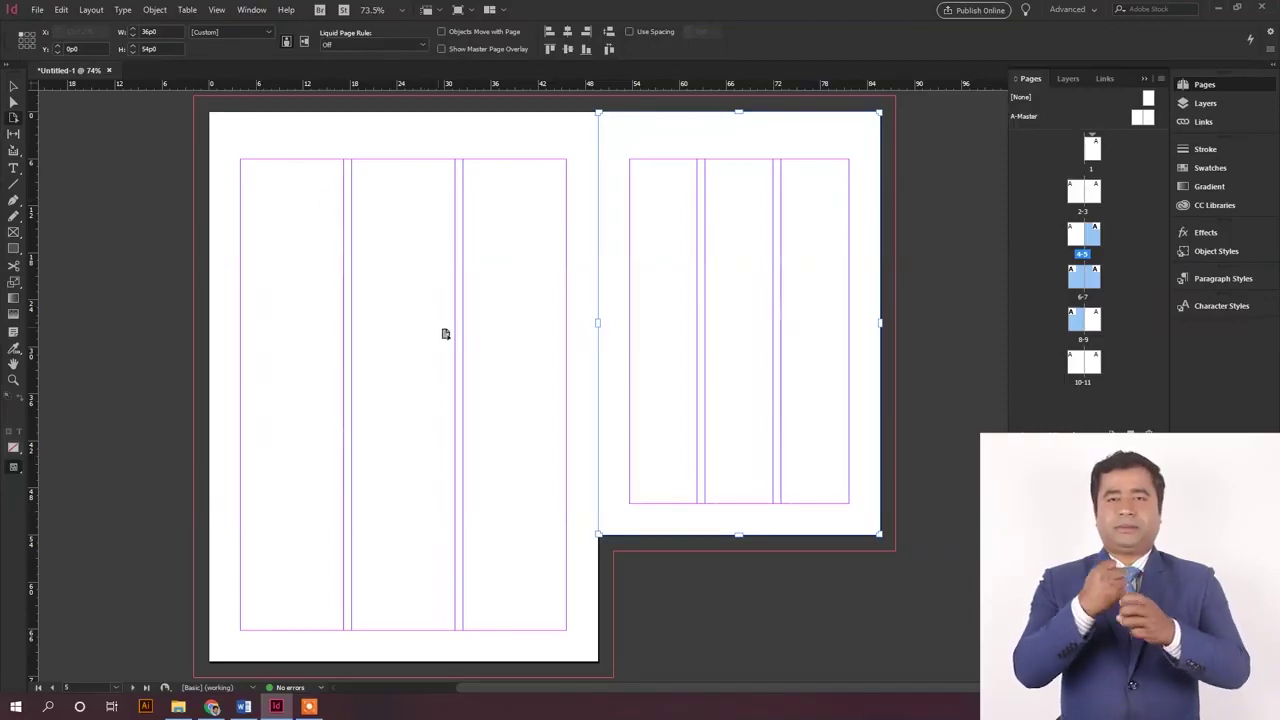
# Step: Examine the spreads containing pages 5 to 8 and compare the custom-sized pages with the neighbouring A4 pages
pyautogui.scroll(-3, 769, 431)
pyautogui.scroll(-10, 769, 431)
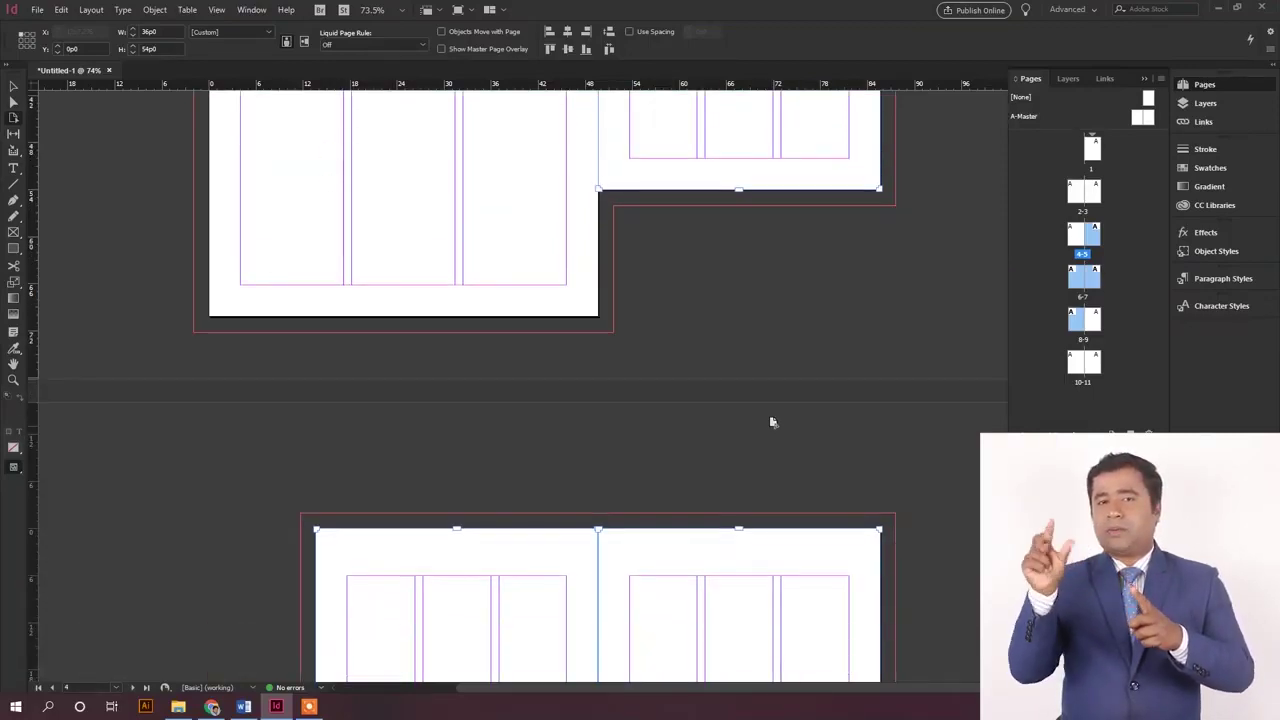
pyautogui.scroll(6, 771, 414)
pyautogui.scroll(8, 767, 348)
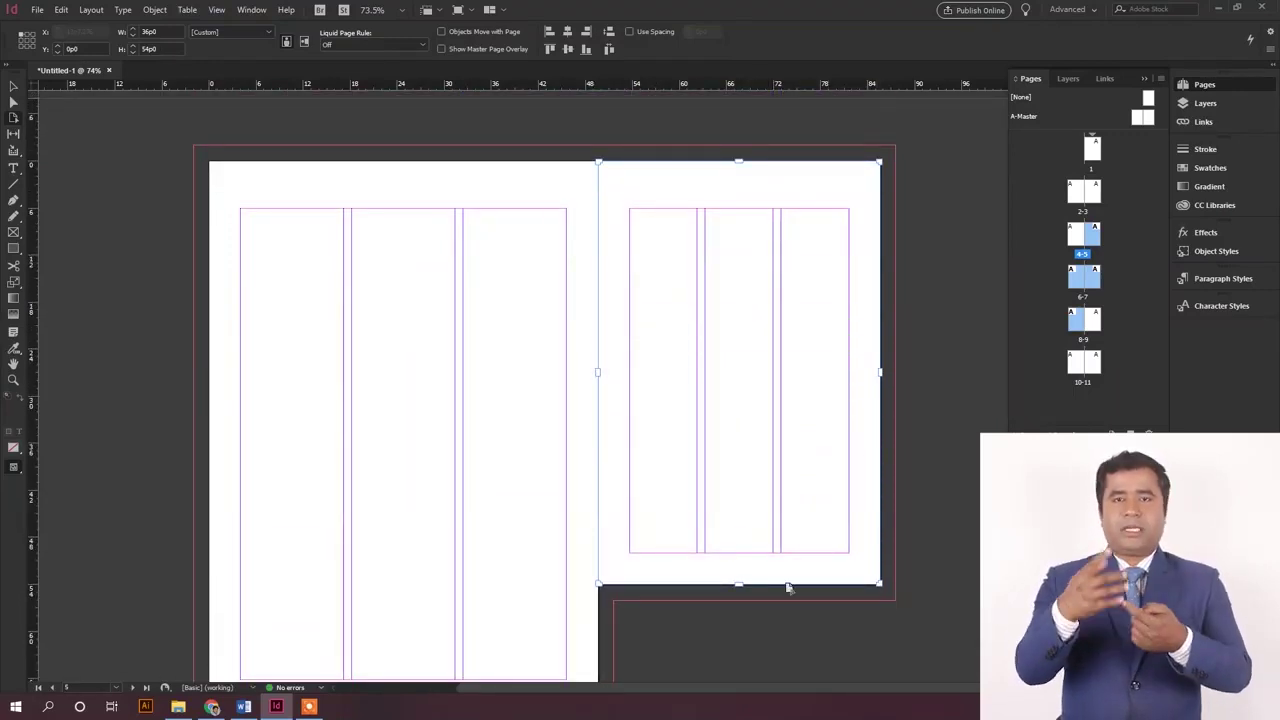
pyautogui.scroll(-1, 630, 605)
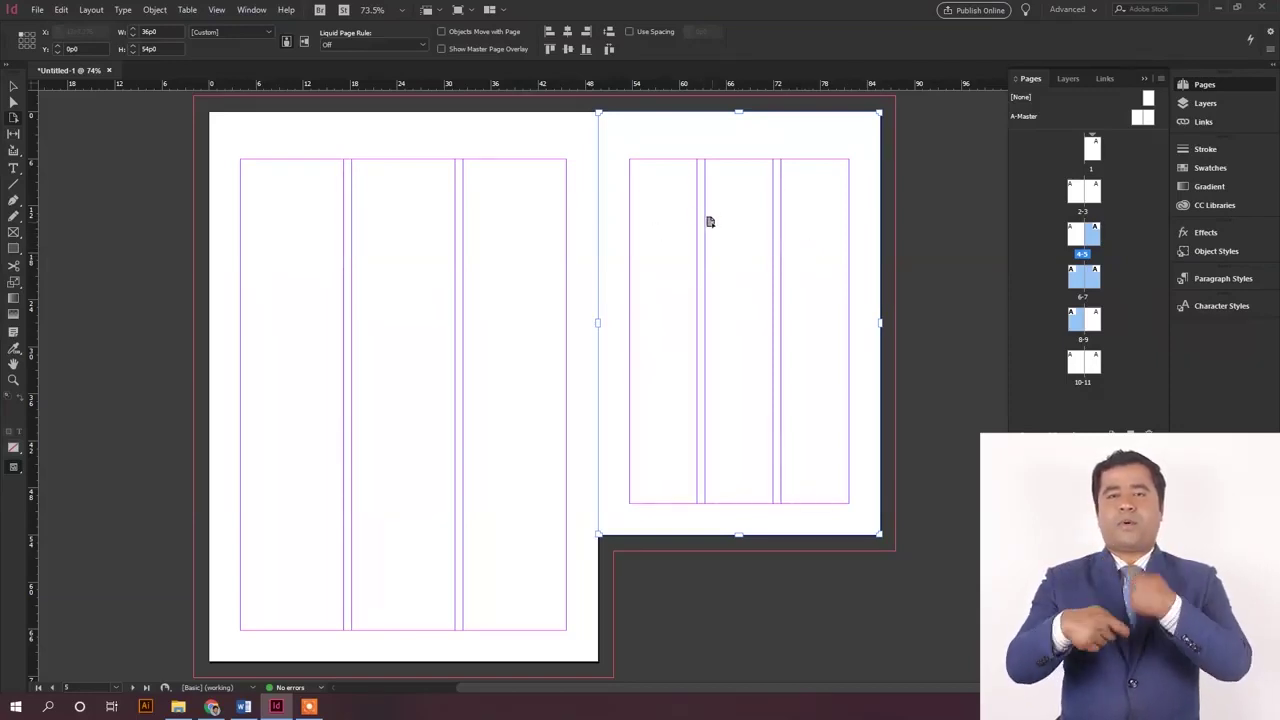
pyautogui.hotkey('ctrl', 'z')
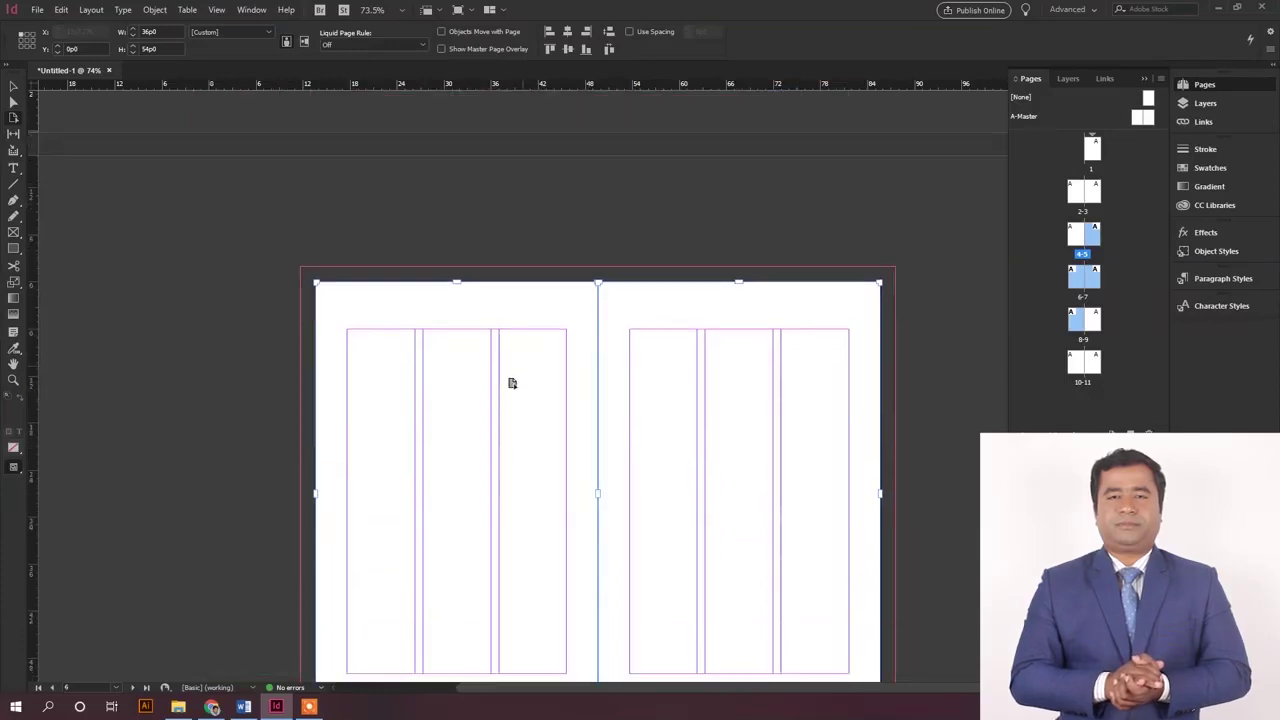
pyautogui.hotkey('ctrl', 'z')
pyautogui.hotkey('ctrl', 'z')
pyautogui.hotkey('ctrl', 'z')
pyautogui.hotkey('ctrl', 'z')
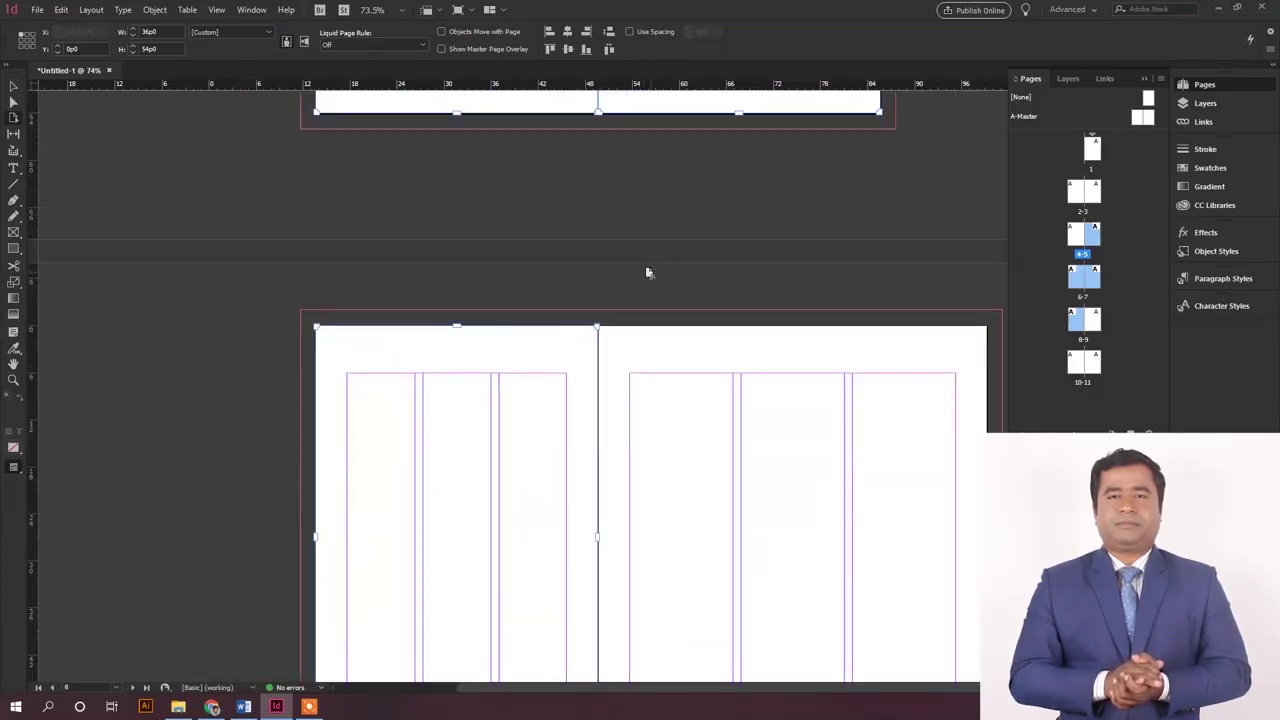
pyautogui.hotkey('ctrl', 'z')
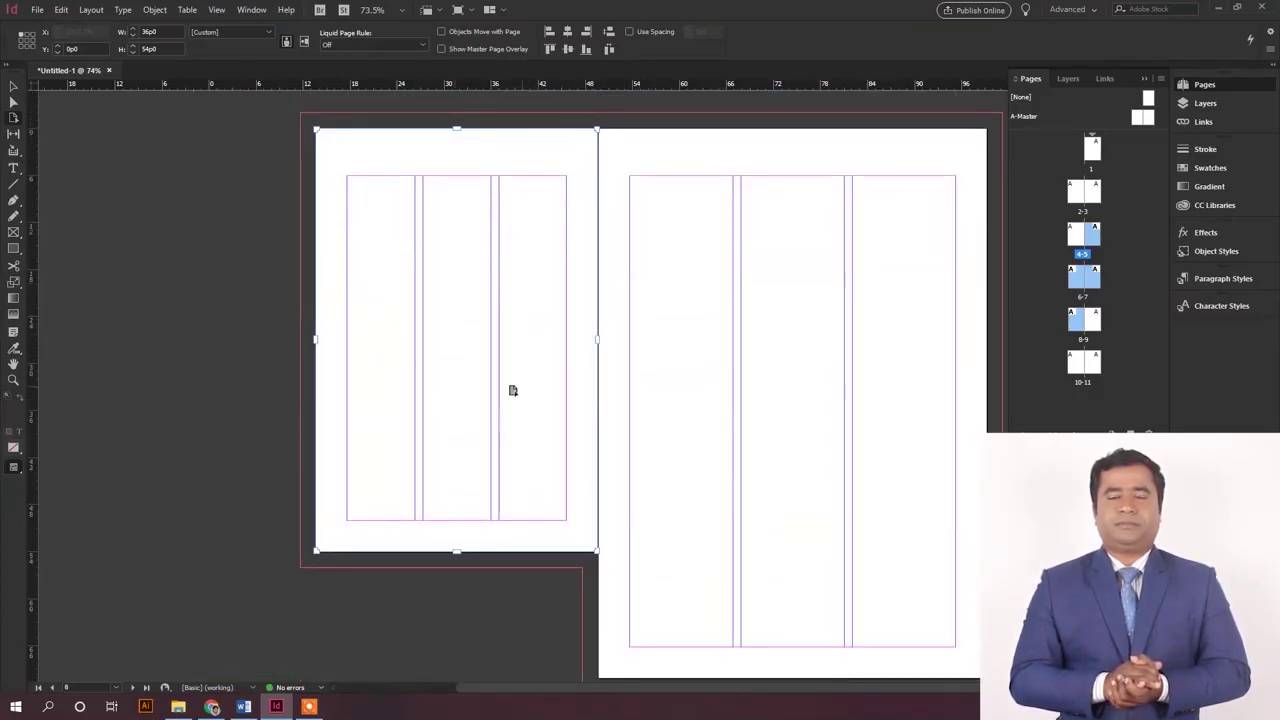